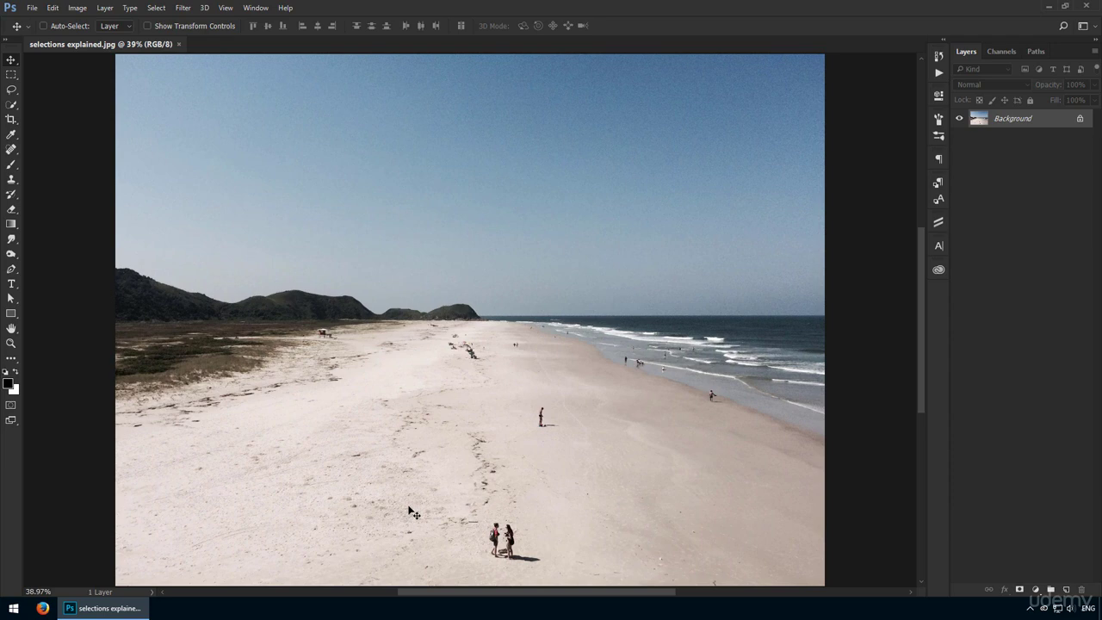
Draw a rectangular marquee selection in the sky and paint black brush strokes back and forth across it
{"action": "key", "text": "m"}
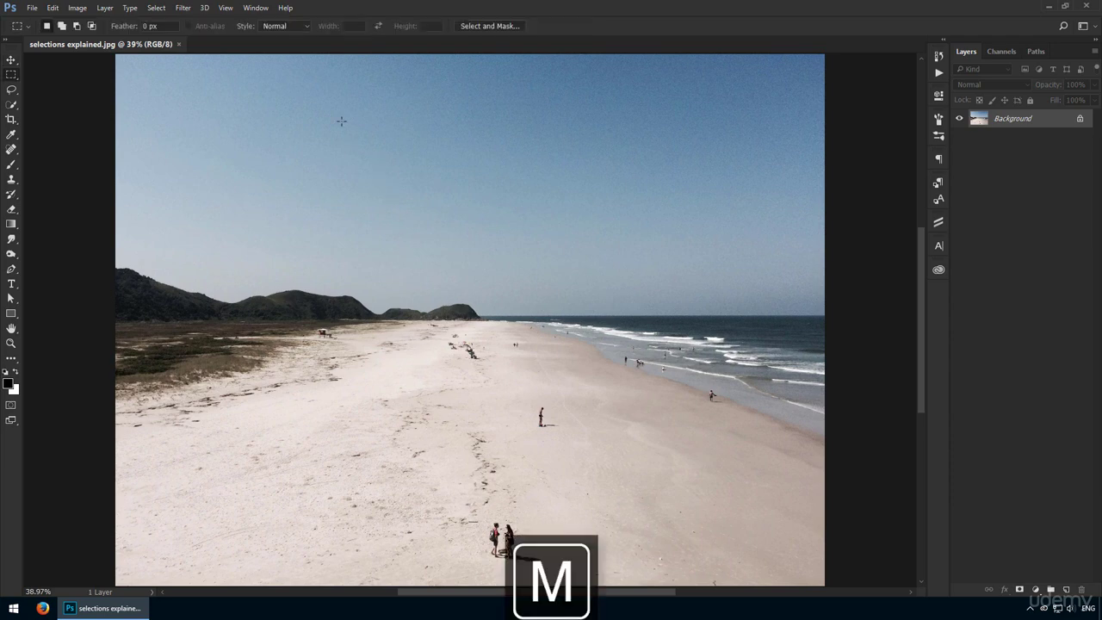
{"action": "left_click_drag", "start_coordinate": [320, 100], "coordinate": [530, 281]}
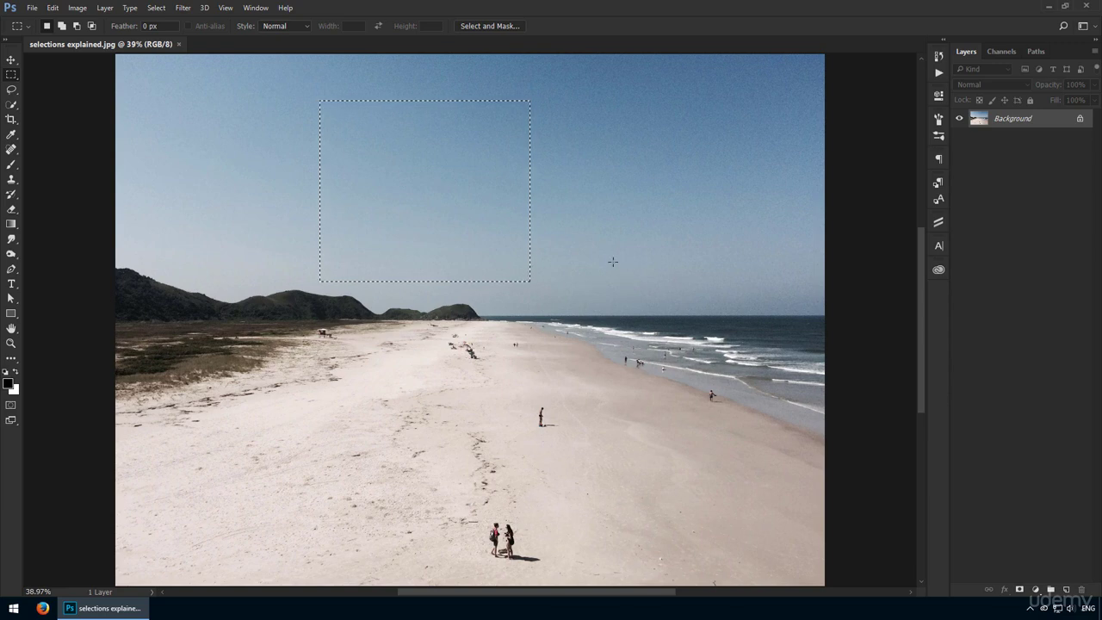
{"action": "key", "text": "b"}
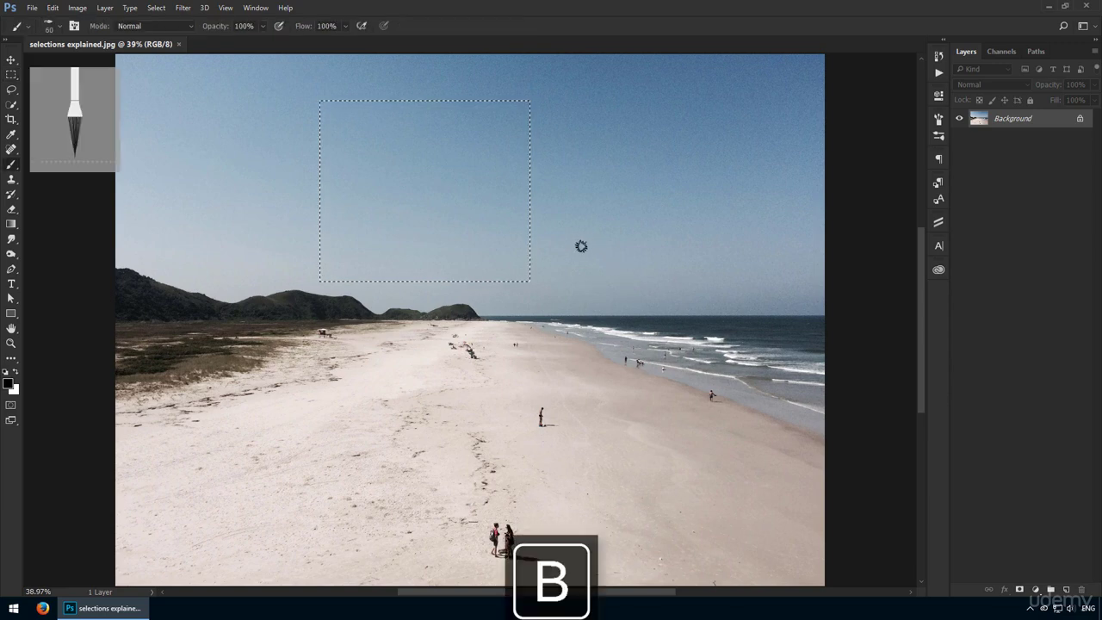
{"action": "mouse_move", "coordinate": [371, 279]}
{"action": "left_mouse_down"}
{"action": "mouse_move", "coordinate": [723, 187]}
{"action": "mouse_move", "coordinate": [766, 288]}
{"action": "mouse_move", "coordinate": [298, 188]}
{"action": "mouse_move", "coordinate": [292, 84]}
{"action": "left_mouse_up"}
{"action": "mouse_move", "coordinate": [552, 152]}
{"action": "left_mouse_down"}
{"action": "mouse_move", "coordinate": [373, 243]}
{"action": "mouse_move", "coordinate": [243, 275]}
{"action": "mouse_move", "coordinate": [538, 233]}
{"action": "left_mouse_up"}
{"action": "left_click_drag", "start_coordinate": [481, 131], "coordinate": [525, 151]}
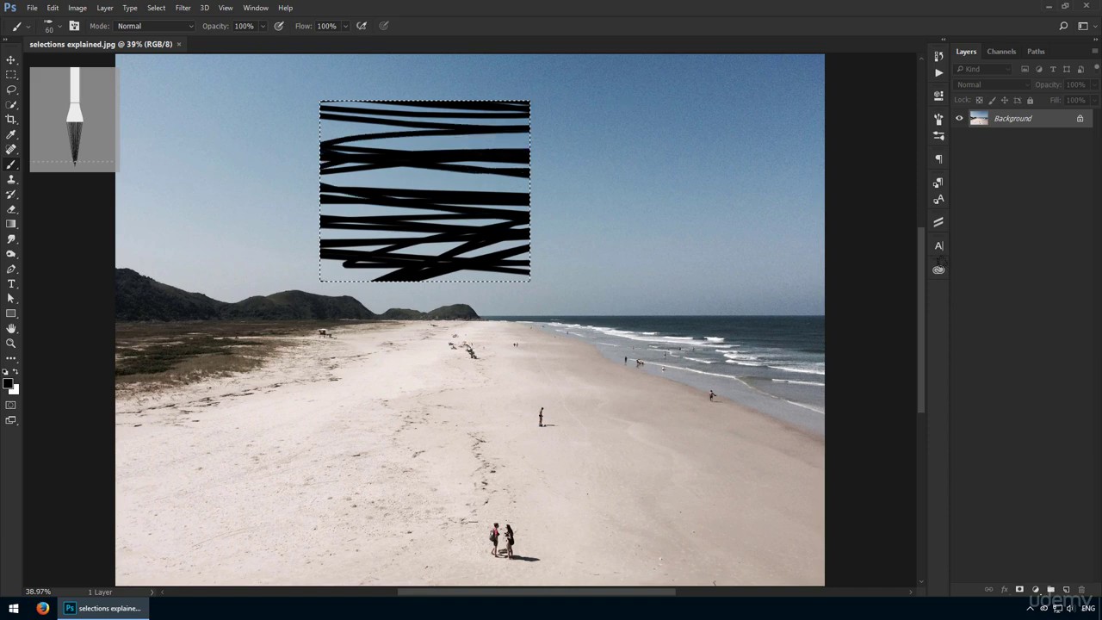
Undo the black brush strokes in the sky selection
{"action": "key", "text": "ctrl+z"}
{"action": "key", "text": "ctrl+z"}
{"action": "key", "text": "ctrl+z"}
{"action": "key", "text": "ctrl+z"}
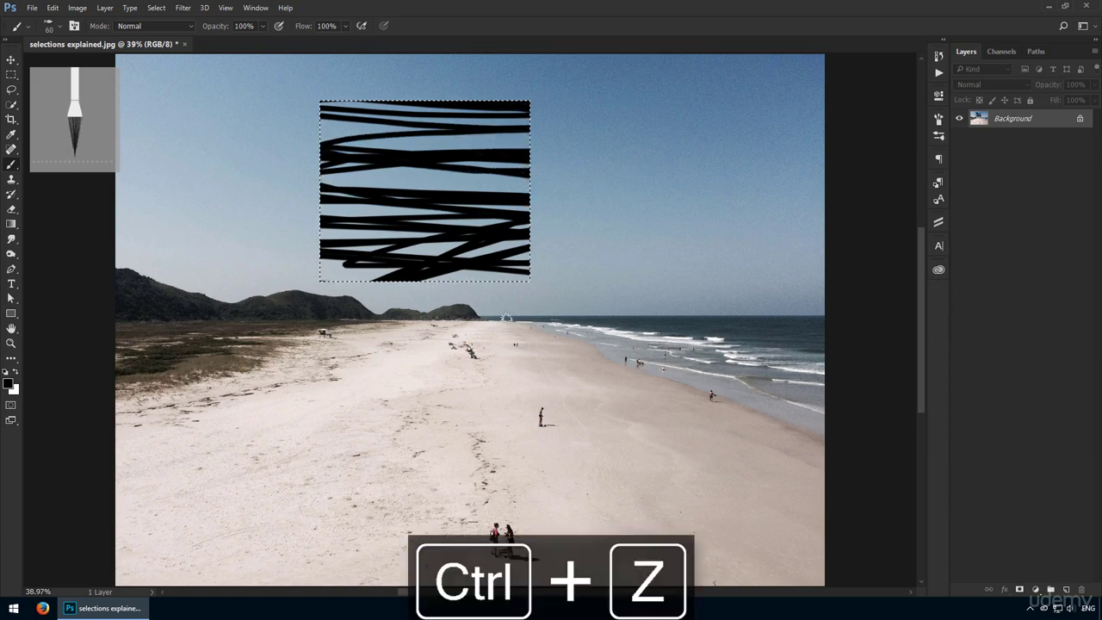
{"action": "key", "text": "v"}
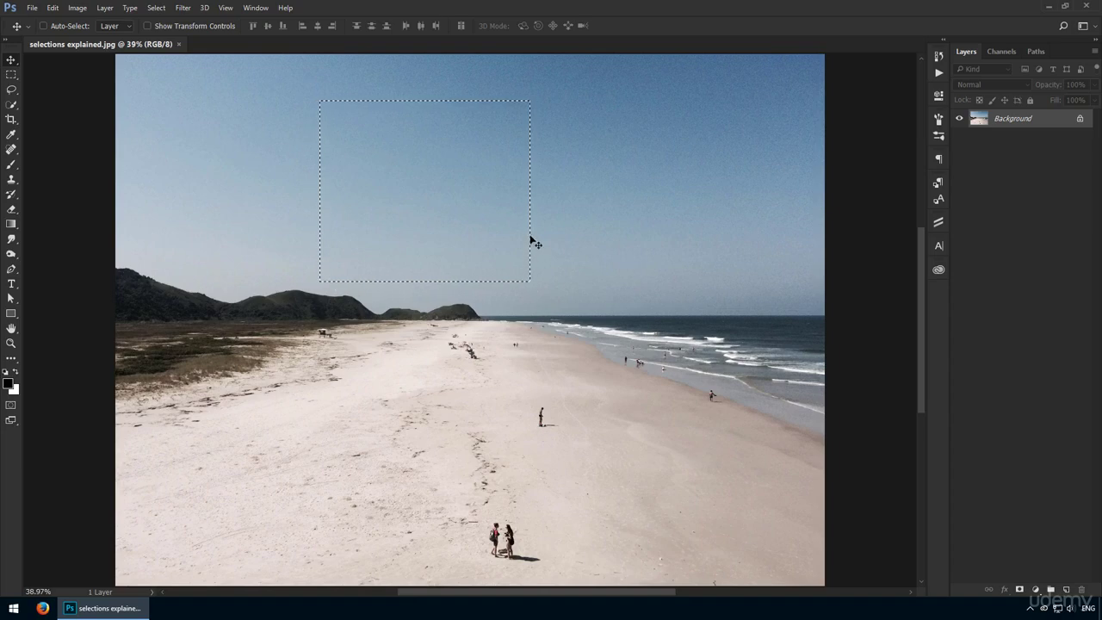
{"action": "key", "text": "ctrl+space"}
{"action": "left_click_drag", "start_coordinate": [534, 164], "coordinate": [617, 264]}
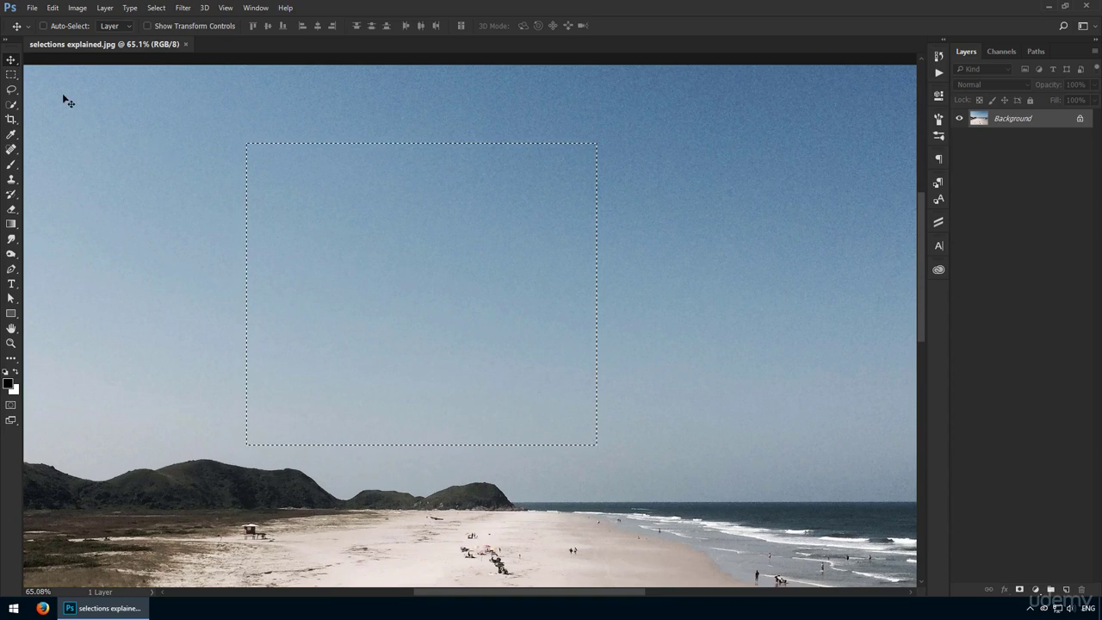
{"action": "left_click", "coordinate": [15, 75]}
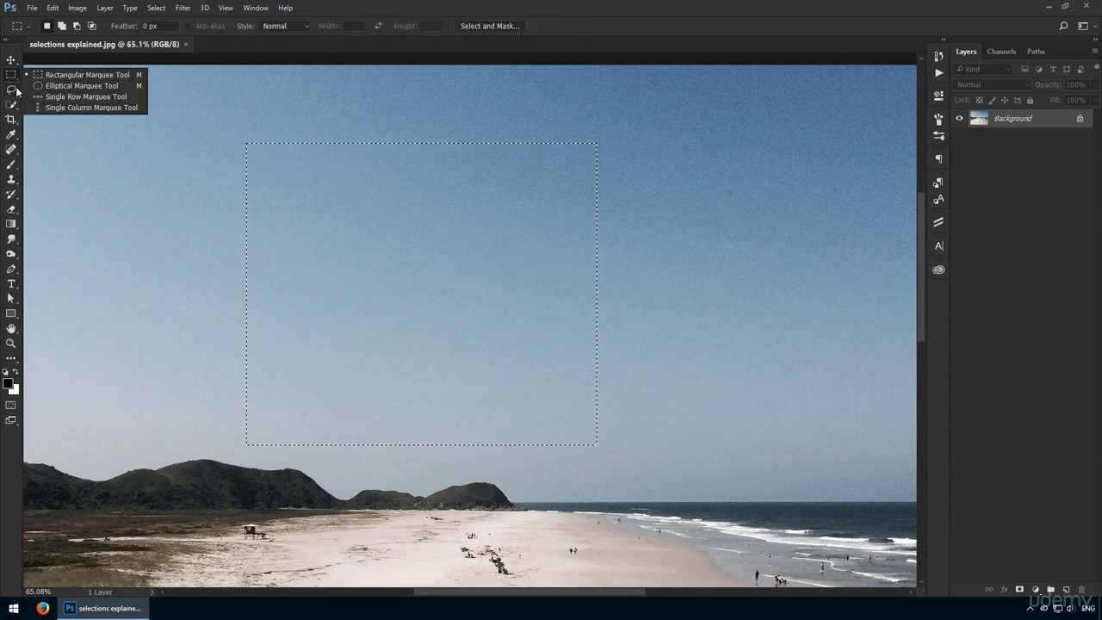
{"action": "left_click", "coordinate": [12, 90]}
{"action": "left_click", "coordinate": [17, 104]}
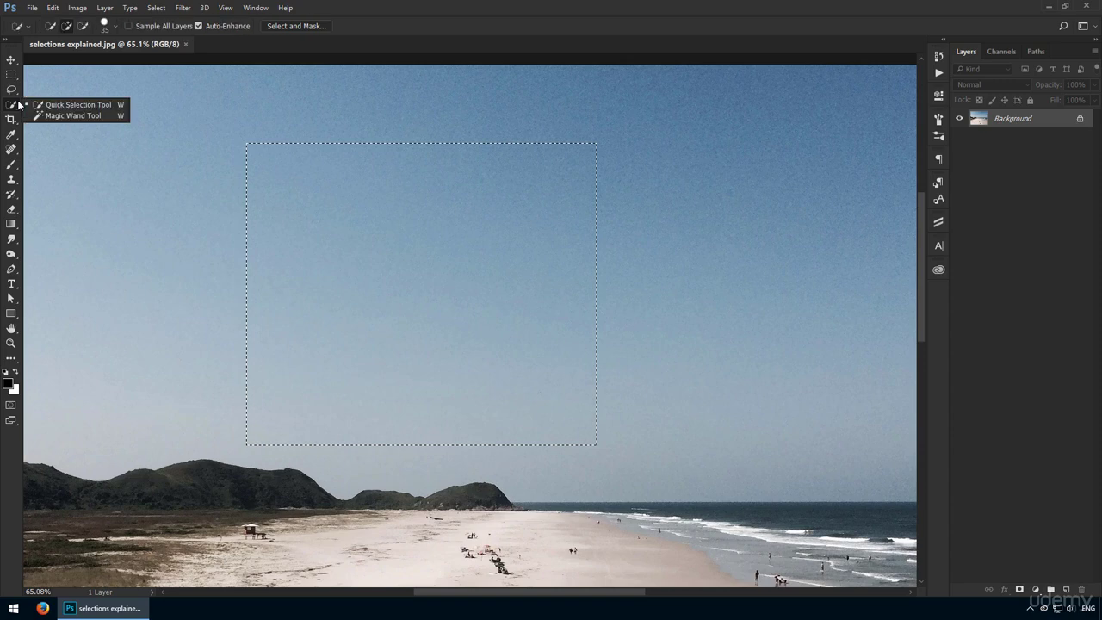
{"action": "left_click", "coordinate": [11, 59]}
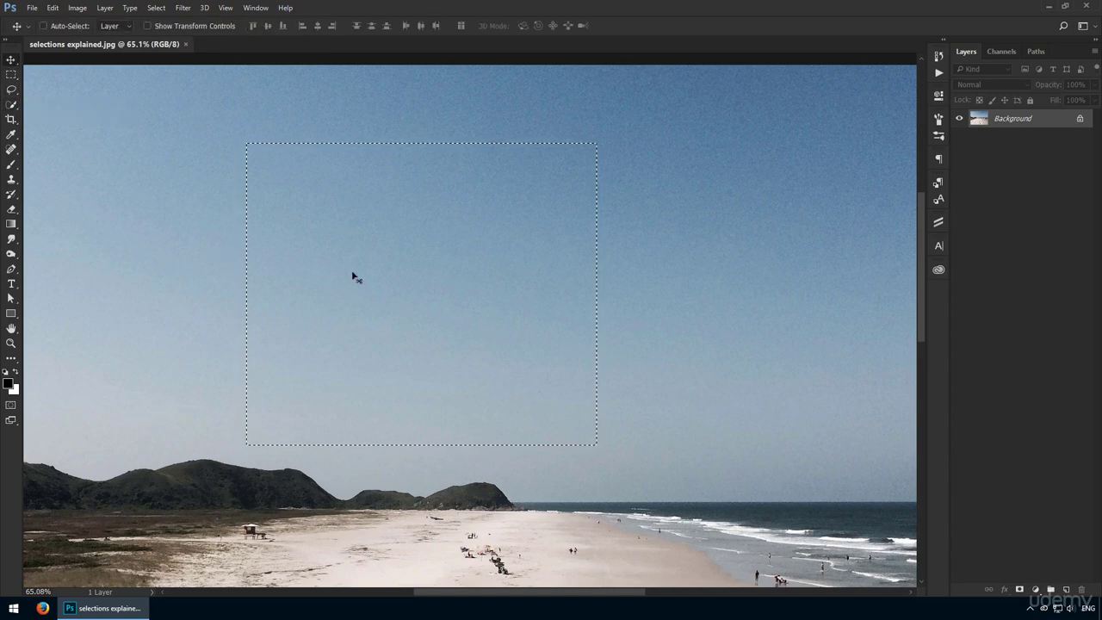
Clear the current selection, and draw a smaller rectangular marquee in the sky and deselect it too
{"action": "key", "text": "ctrl+d"}
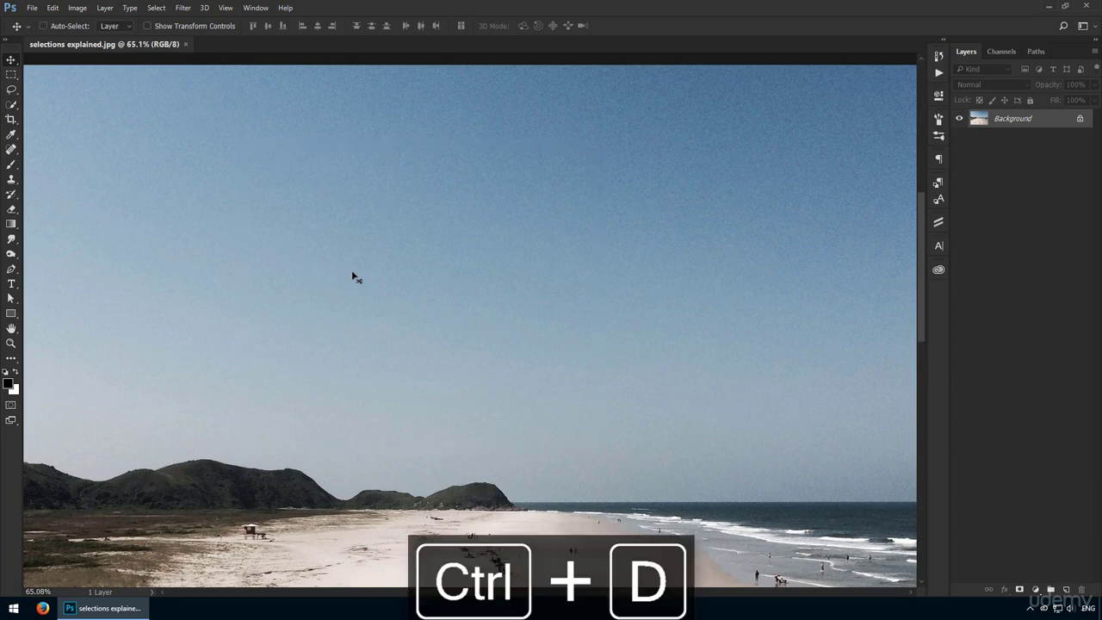
{"action": "key", "text": "m"}
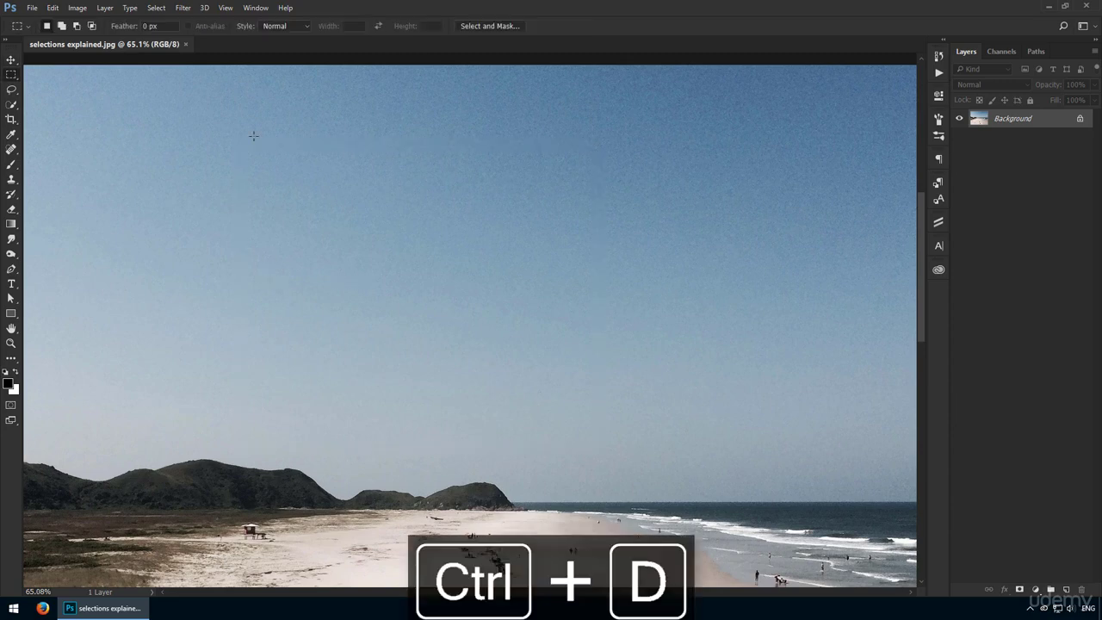
{"action": "left_click_drag", "start_coordinate": [254, 135], "coordinate": [480, 272]}
{"action": "left_click", "coordinate": [156, 8]}
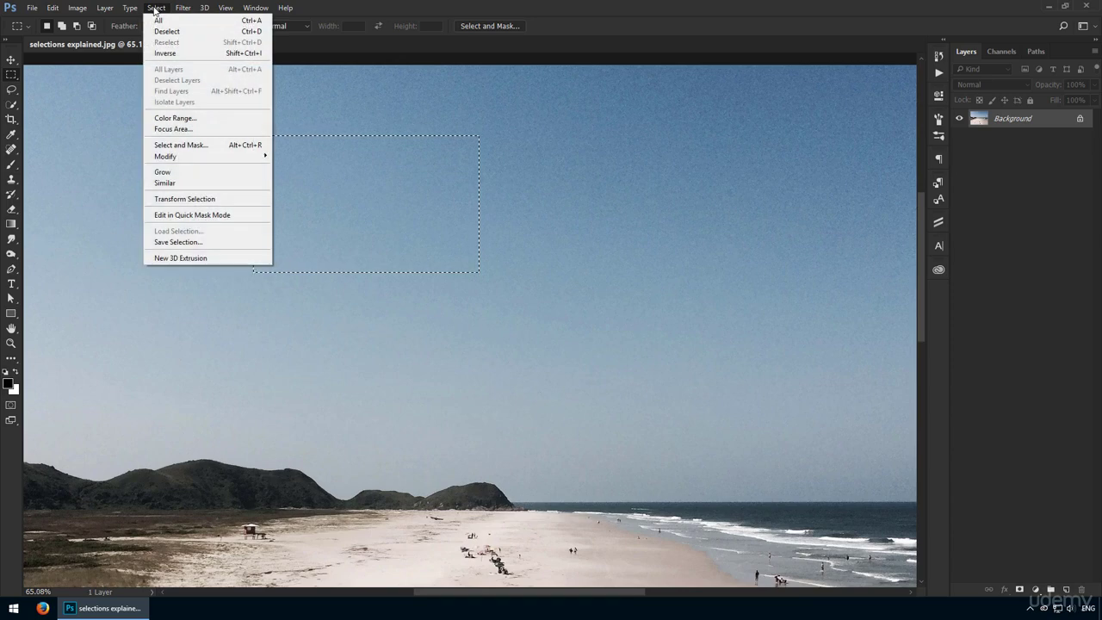
{"action": "left_click", "coordinate": [206, 37]}
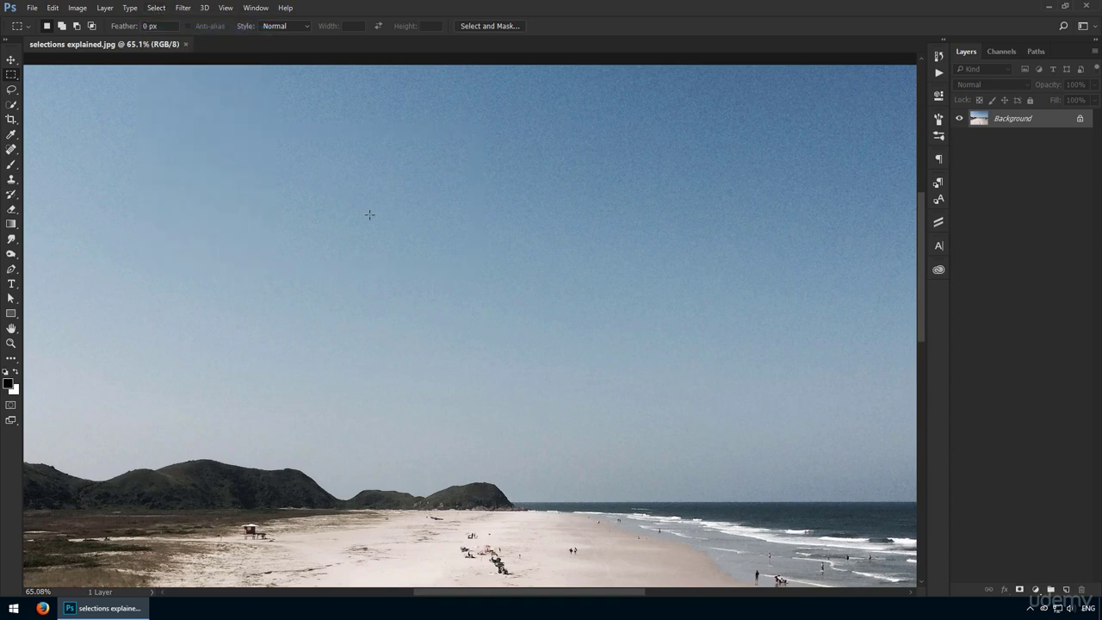
Draw a black rectangle shape about 198 × 127 px in the sky above the hills
{"action": "key", "text": "v"}
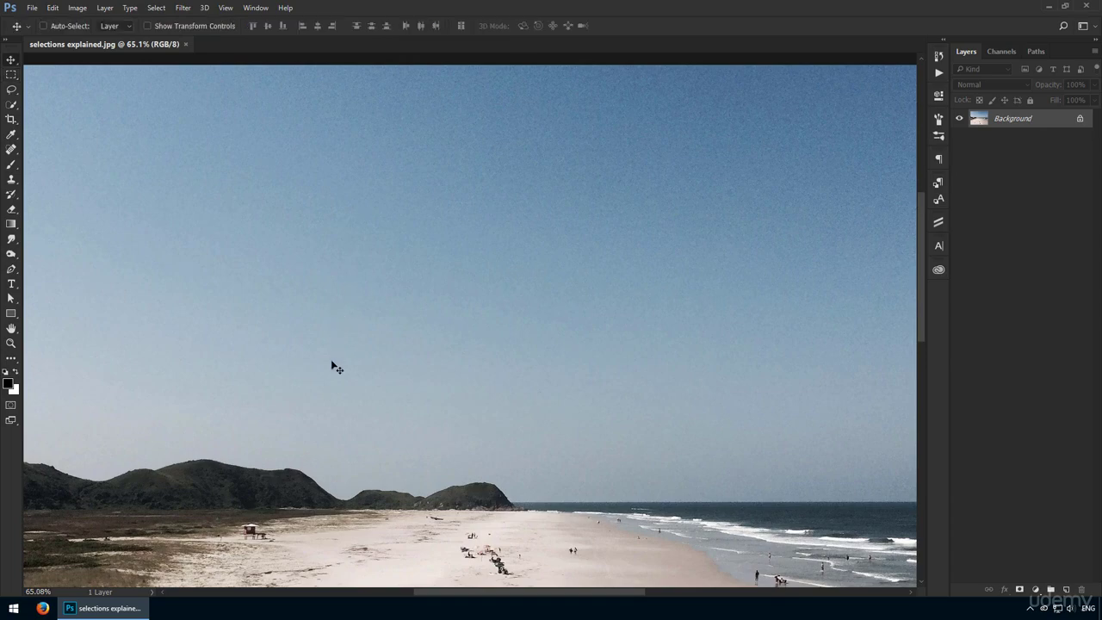
{"action": "left_click_drag", "start_coordinate": [319, 453], "coordinate": [307, 209]}
{"action": "left_click_drag", "start_coordinate": [349, 244], "coordinate": [383, 256]}
{"action": "left_click_drag", "start_coordinate": [333, 197], "coordinate": [320, 393]}
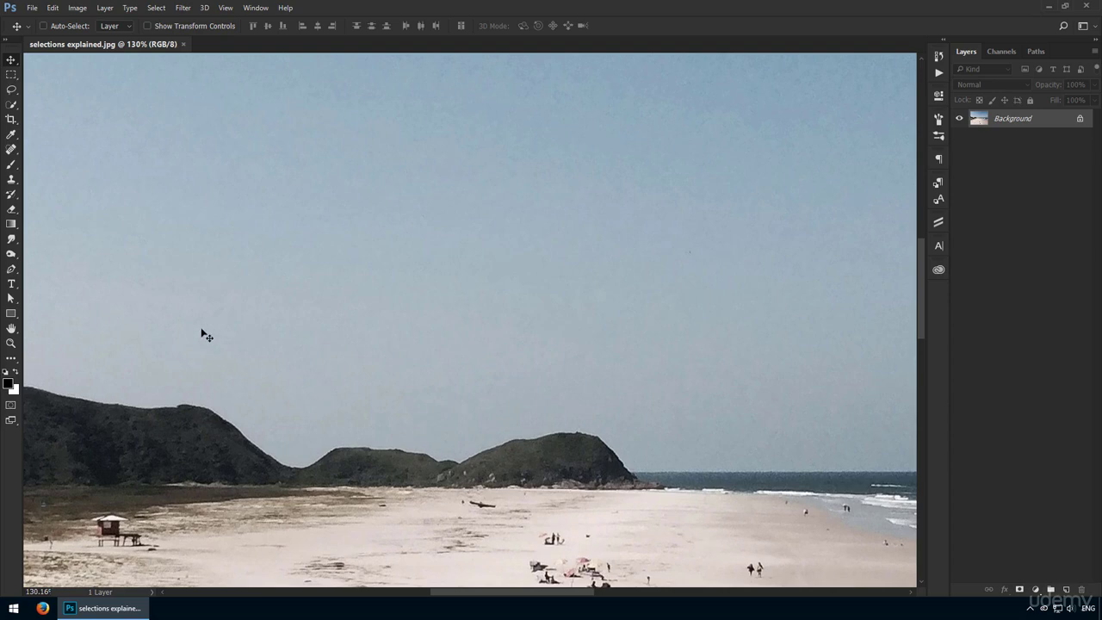
{"action": "key", "text": "u"}
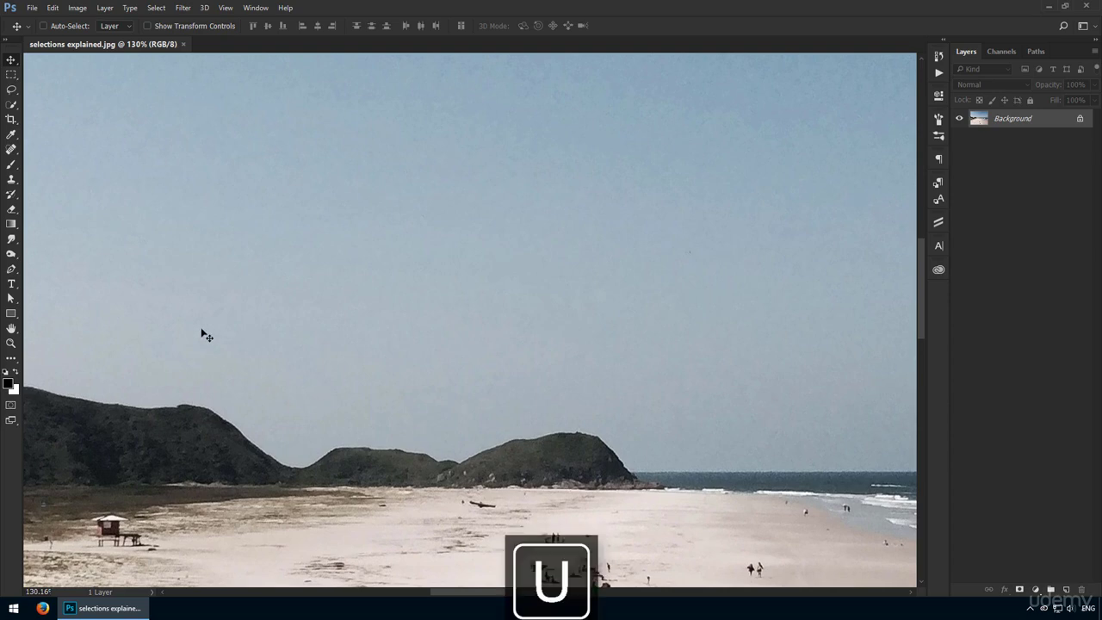
{"action": "left_click_drag", "start_coordinate": [204, 175], "coordinate": [351, 269]}
{"action": "key", "text": "v"}
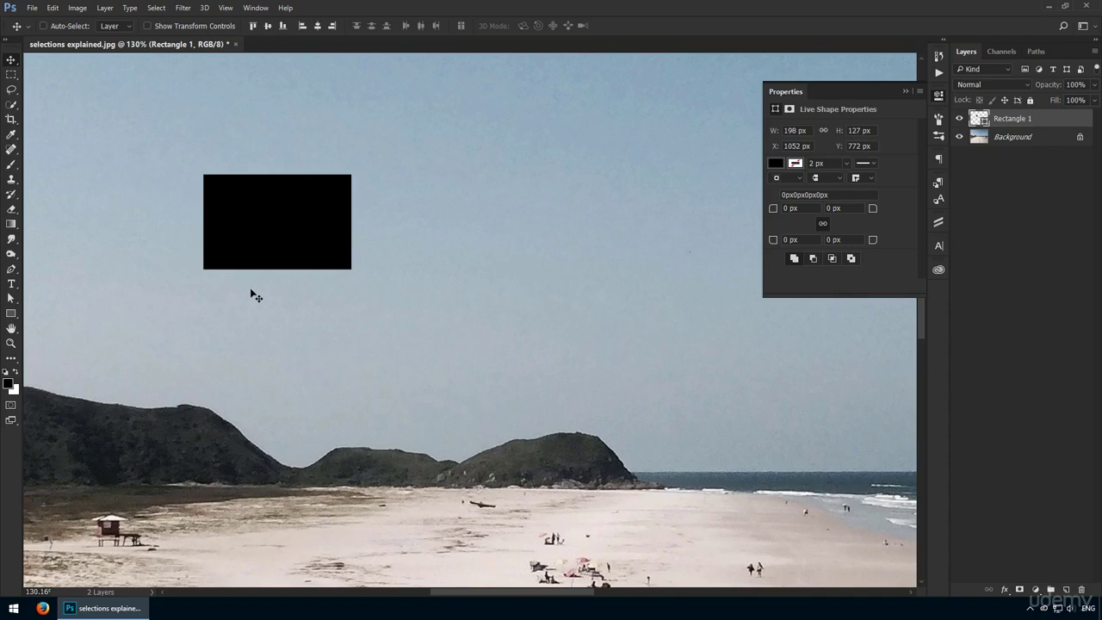
Select the entire canvas and try to free transform the black rectangle shape
{"action": "key", "text": "ctrl+a"}
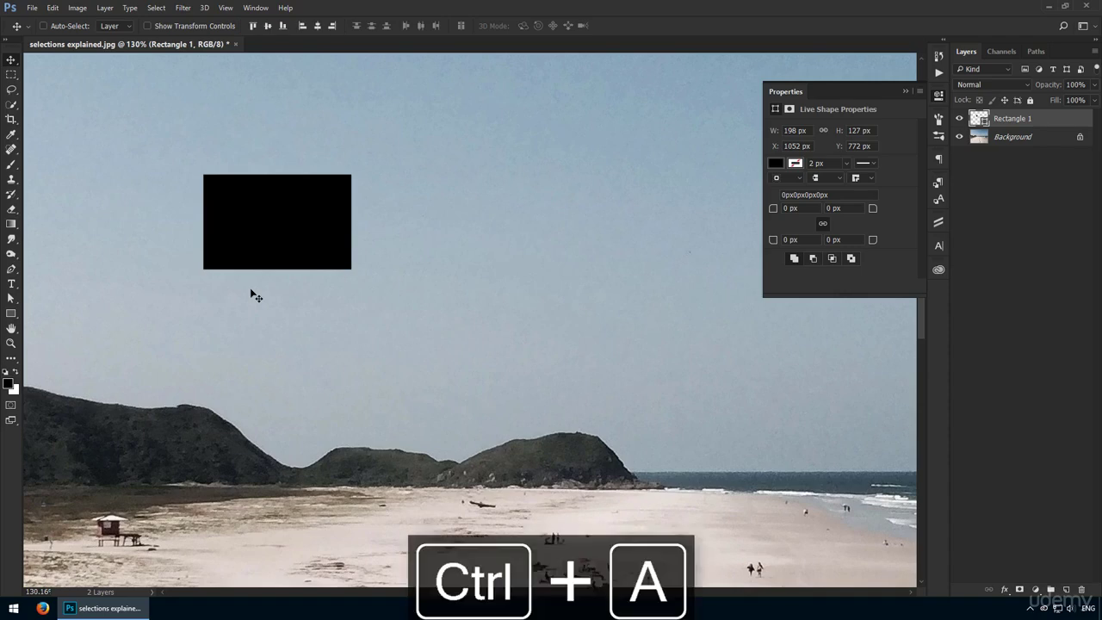
{"action": "key", "text": "space"}
{"action": "left_click_drag", "start_coordinate": [260, 250], "coordinate": [302, 355]}
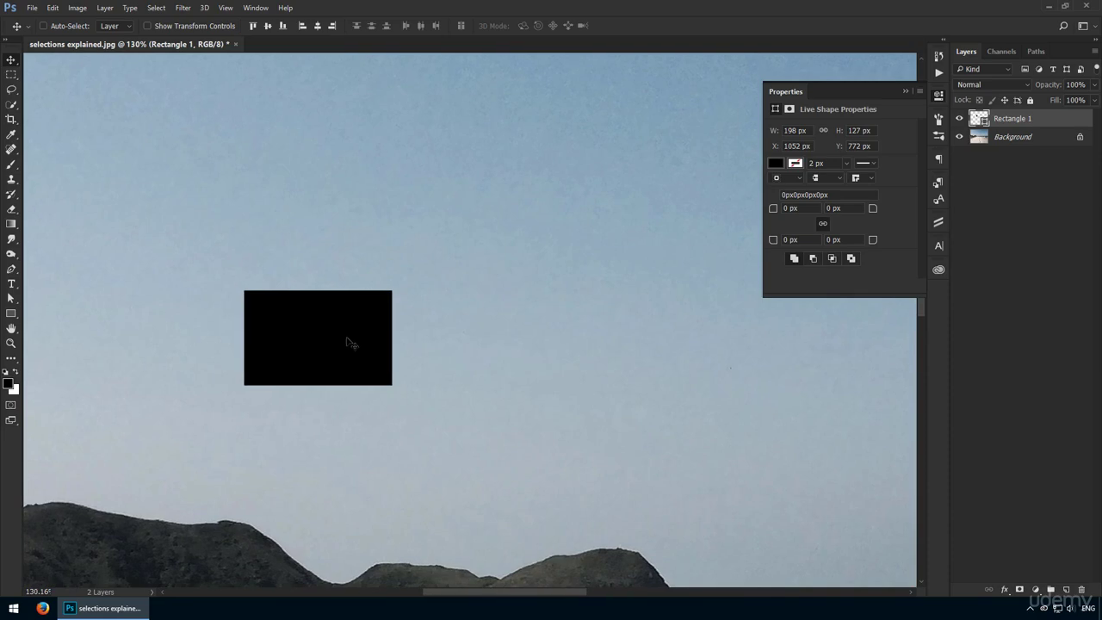
{"action": "key", "text": "ctrl+t"}
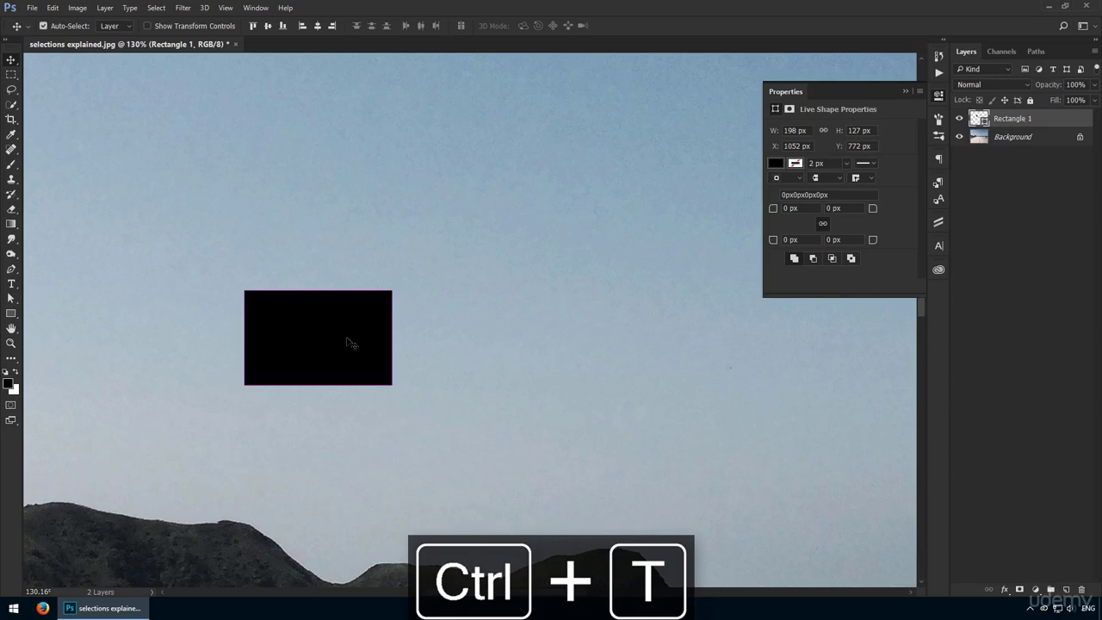
{"action": "left_click", "coordinate": [184, 334]}
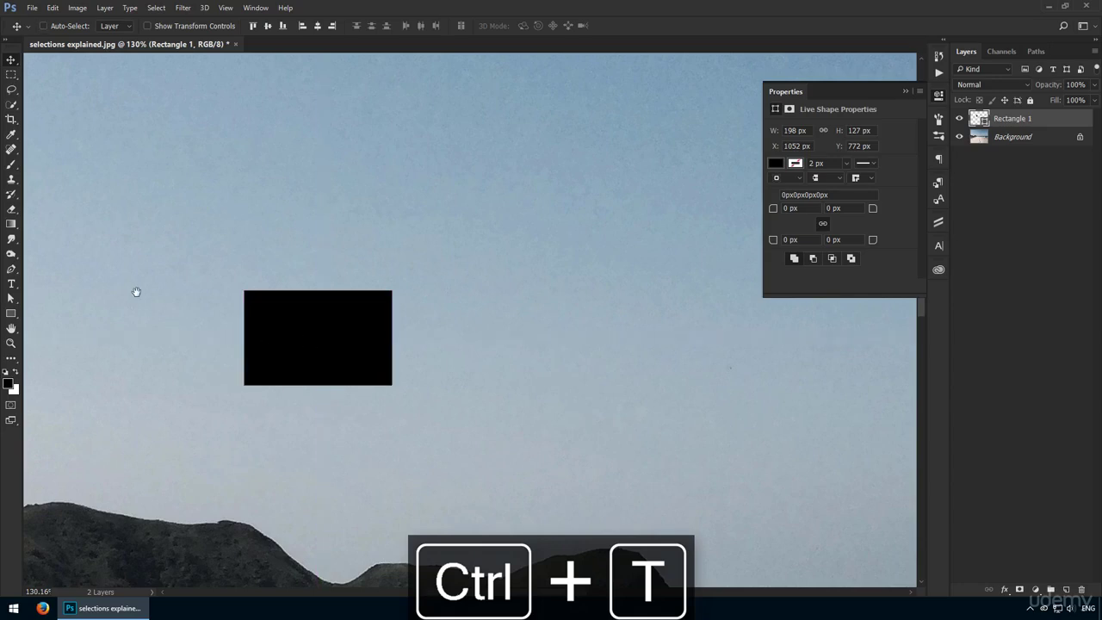
Close the shape's properties and clear the canvas-wide selection, with the whole image fitted on screen
{"action": "left_click_drag", "start_coordinate": [135, 293], "coordinate": [563, 337]}
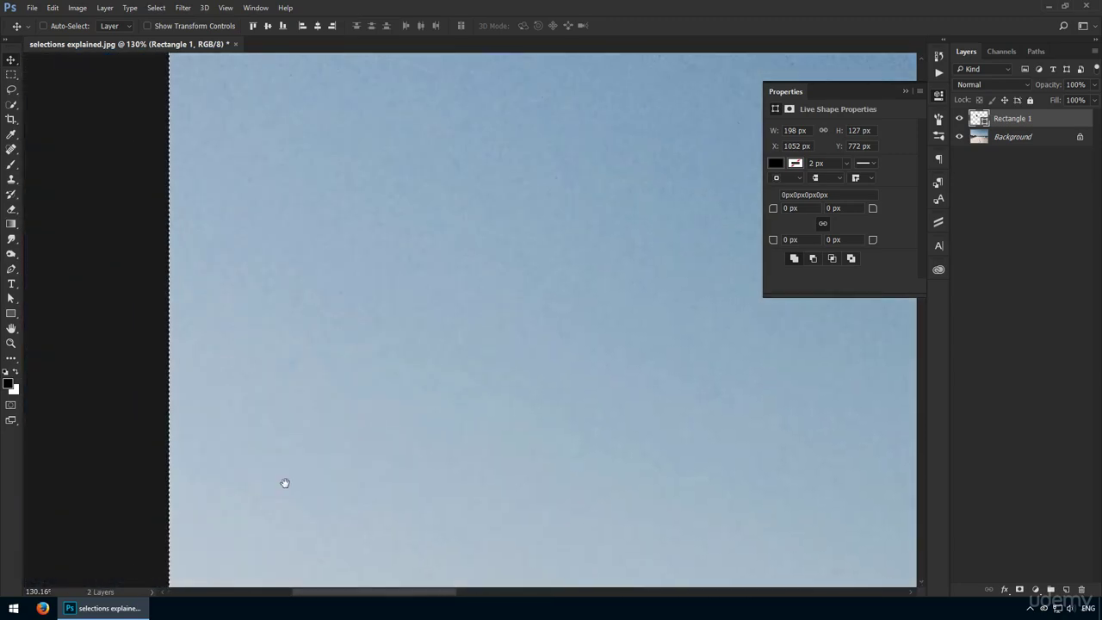
{"action": "key", "text": "ctrl+0"}
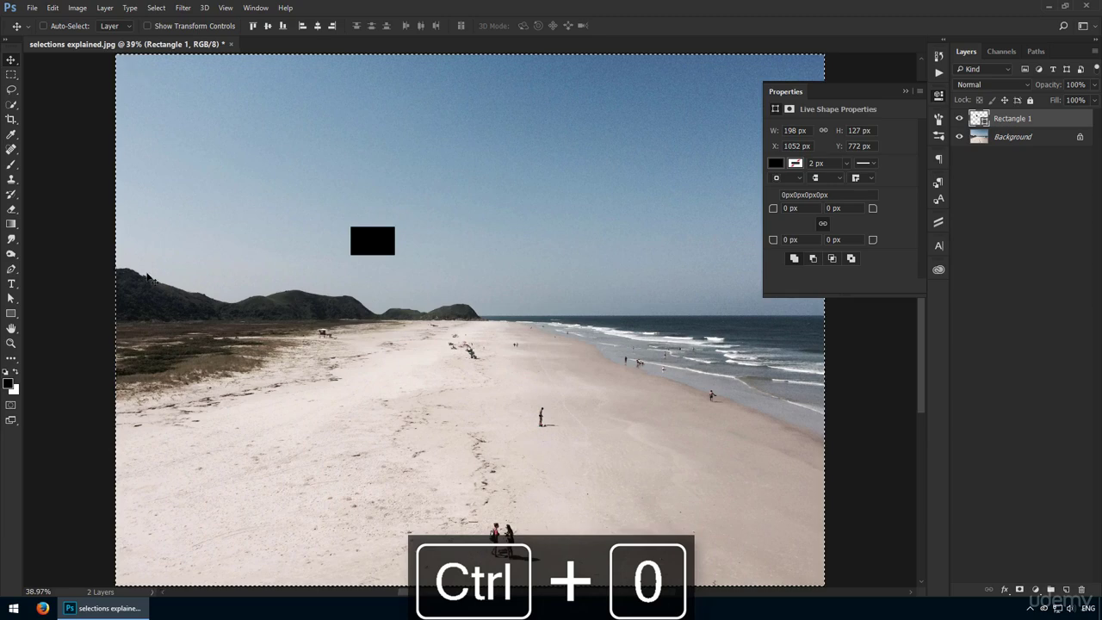
{"action": "left_click", "coordinate": [933, 95]}
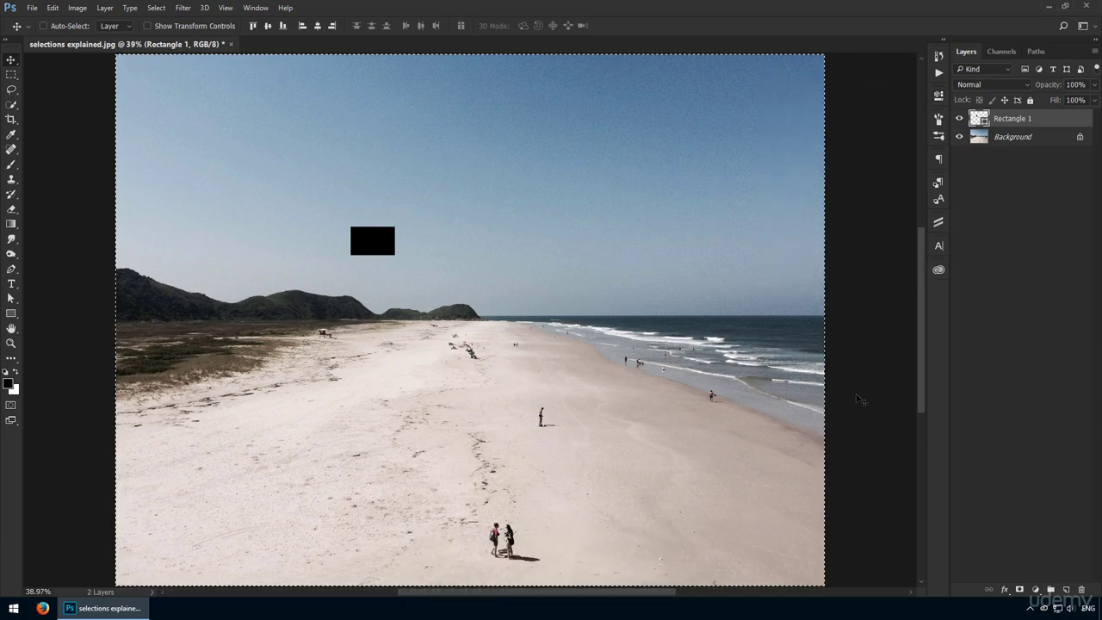
{"action": "key", "text": "ctrl+d"}
{"action": "key", "text": "ctrl+d"}
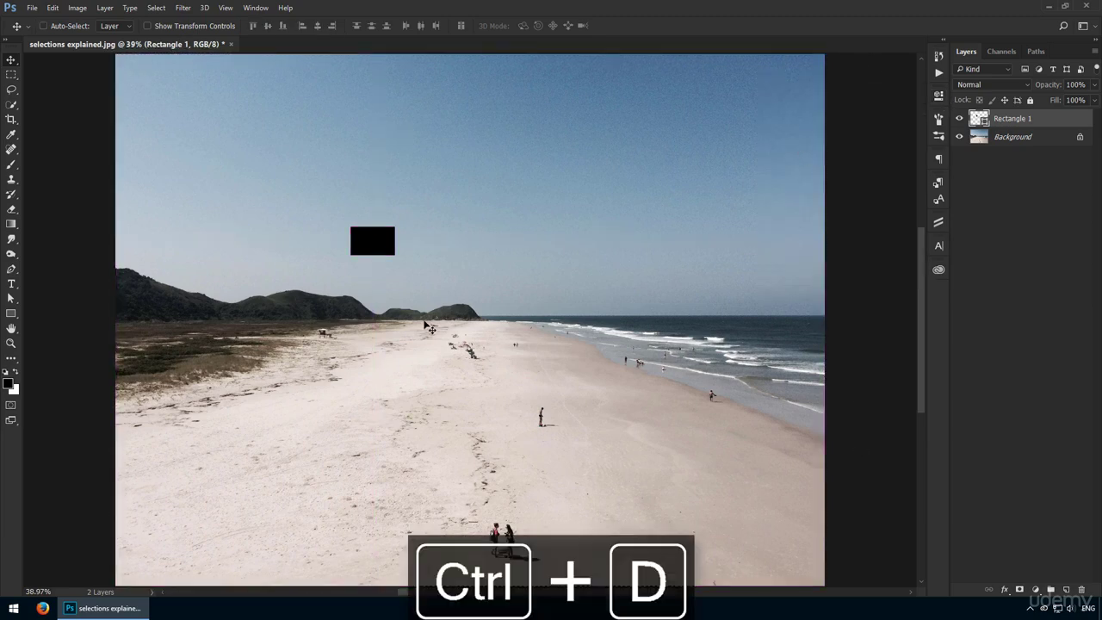
Enlarge the black rectangle shape with Free Transform until it reaches the horizon, and delete its layer
{"action": "key", "text": "ctrl+t"}
{"action": "left_click_drag", "start_coordinate": [396, 256], "coordinate": [348, 225]}
{"action": "mouse_move", "coordinate": [497, 320]}
{"action": "left_mouse_down"}
{"action": "mouse_move", "coordinate": [539, 355]}
{"action": "mouse_move", "coordinate": [500, 322]}
{"action": "left_mouse_up"}
{"action": "key", "text": "Return"}
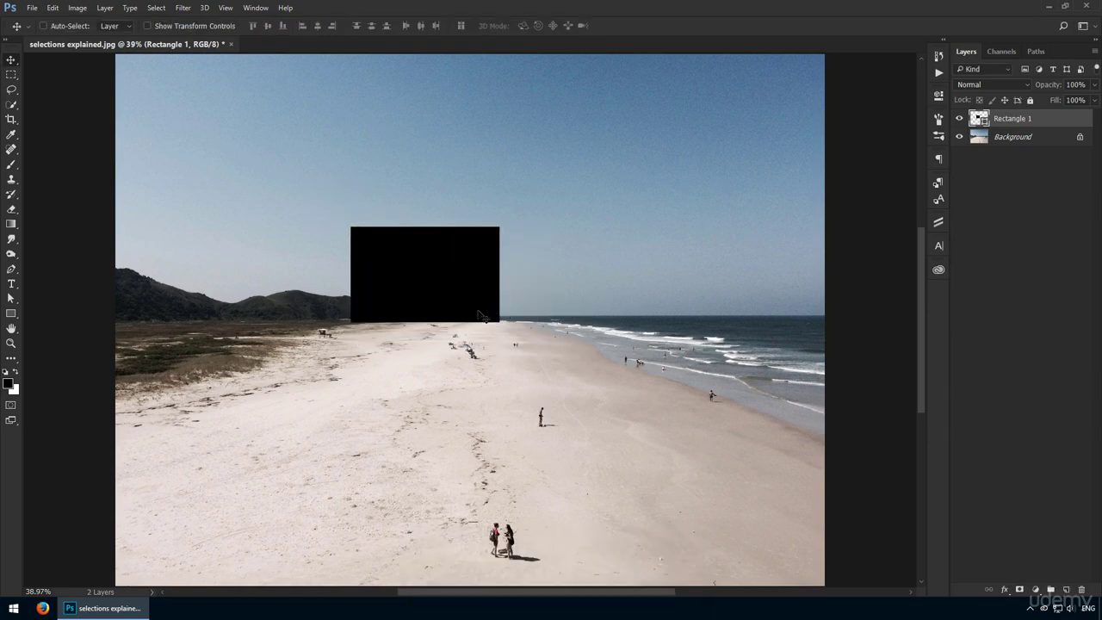
{"action": "key", "text": "Delete"}
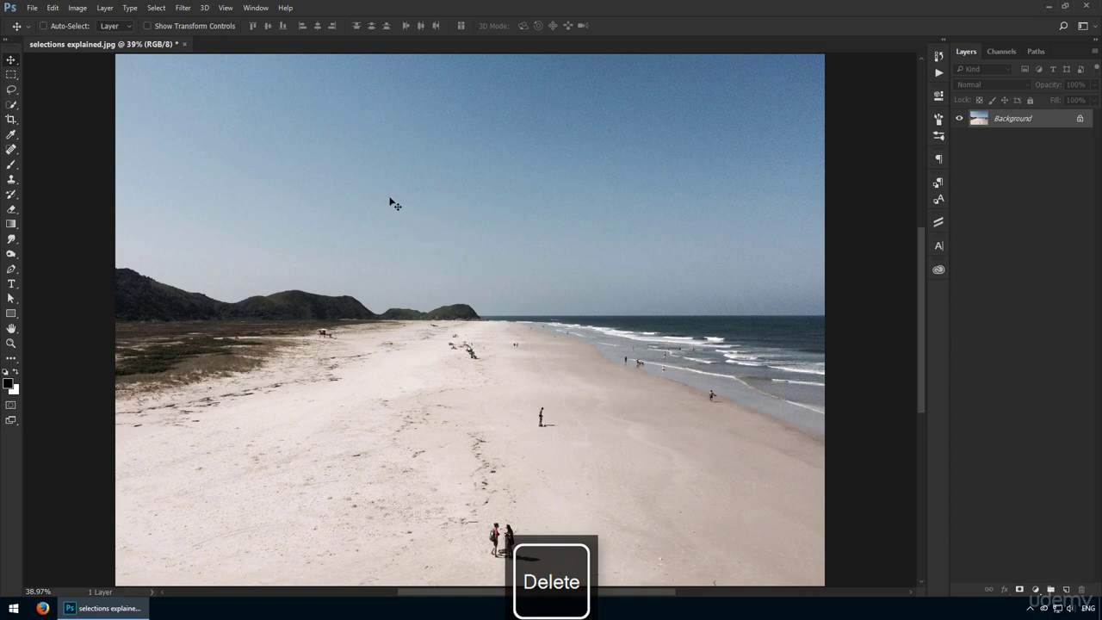
Fill a rectangular marquee with 0 px feather in the sky with black on a new layer, and deselect it
{"action": "key", "text": "m"}
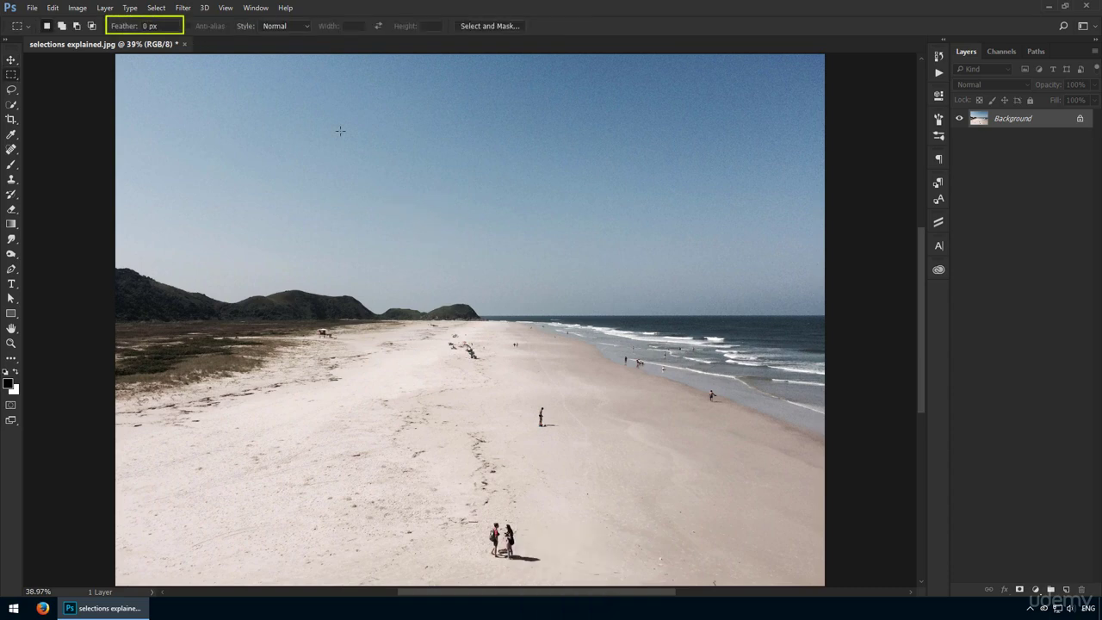
{"action": "left_click_drag", "start_coordinate": [322, 108], "coordinate": [498, 233]}
{"action": "left_click", "coordinate": [1066, 590]}
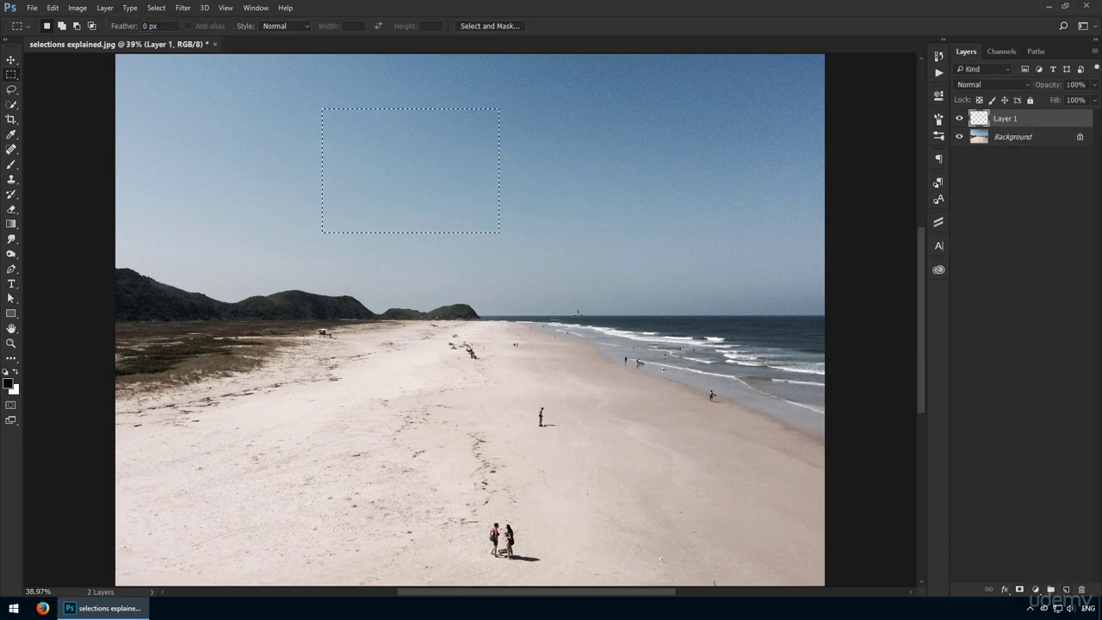
{"action": "key", "text": "alt+Delete"}
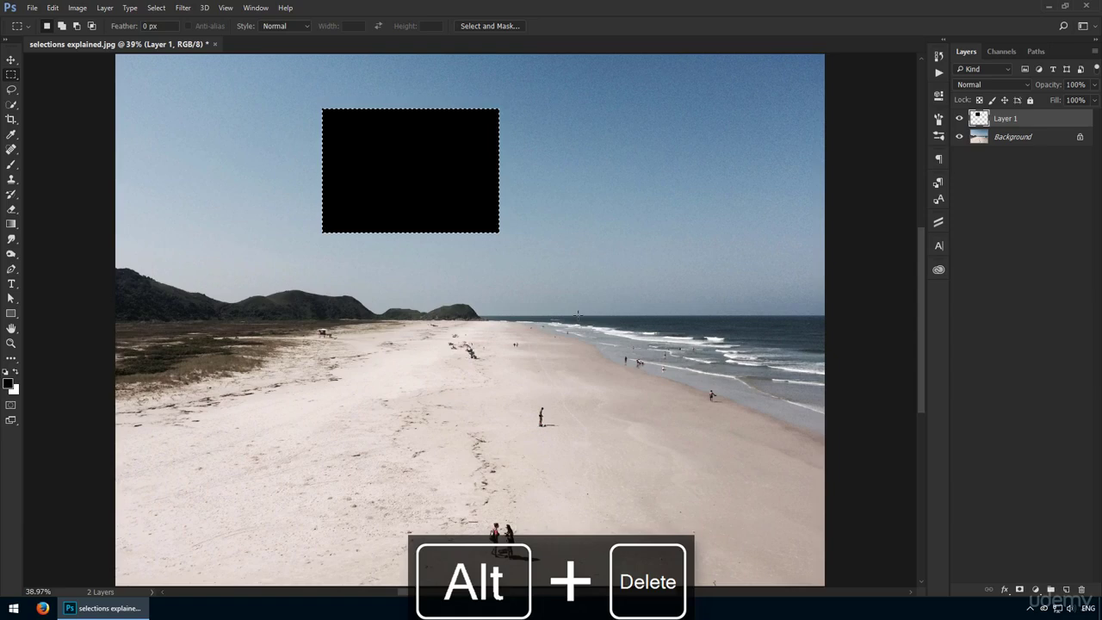
{"action": "key", "text": "z"}
{"action": "left_click_drag", "start_coordinate": [330, 101], "coordinate": [342, 172]}
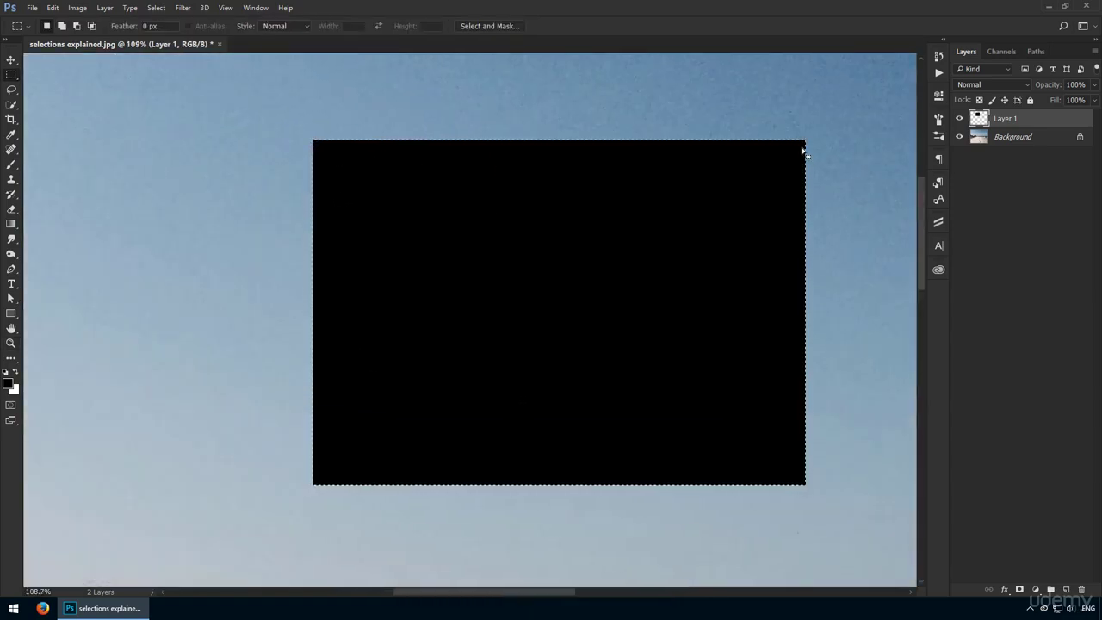
{"action": "key", "text": "ctrl+d"}
Add another layer and draw a rectangular marquee with 50 px feather in the sky beside the black rectangle
{"action": "left_click", "coordinate": [1066, 590]}
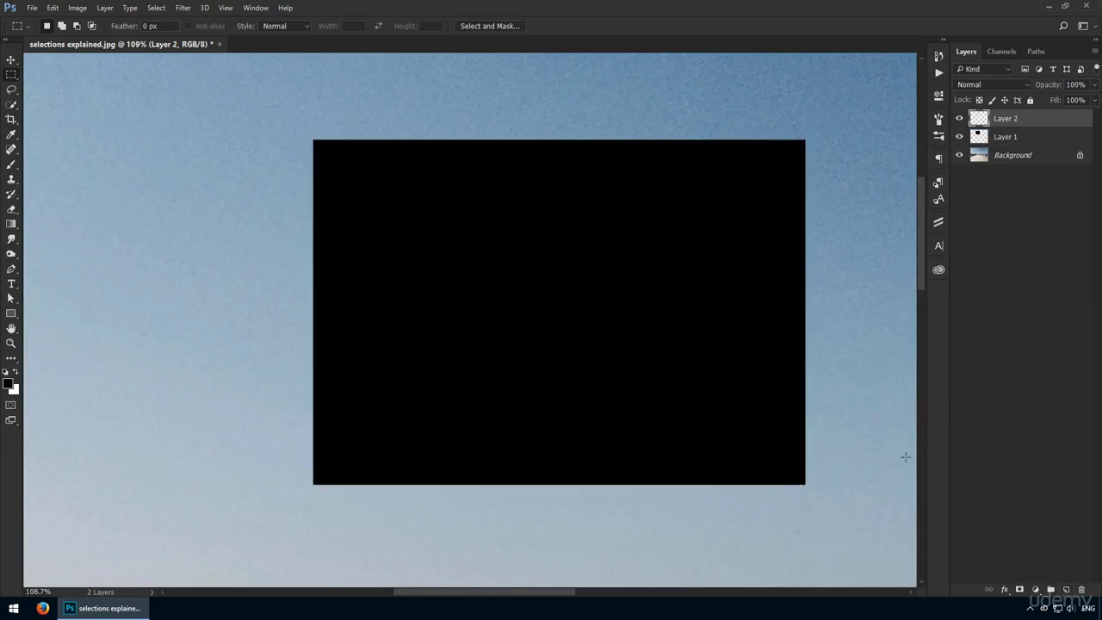
{"action": "left_click_drag", "start_coordinate": [161, 26], "coordinate": [78, 26]}
{"action": "type", "text": "20"}
{"action": "key", "text": "Return"}
{"action": "key", "text": "z"}
{"action": "left_click_drag", "start_coordinate": [326, 297], "coordinate": [292, 298]}
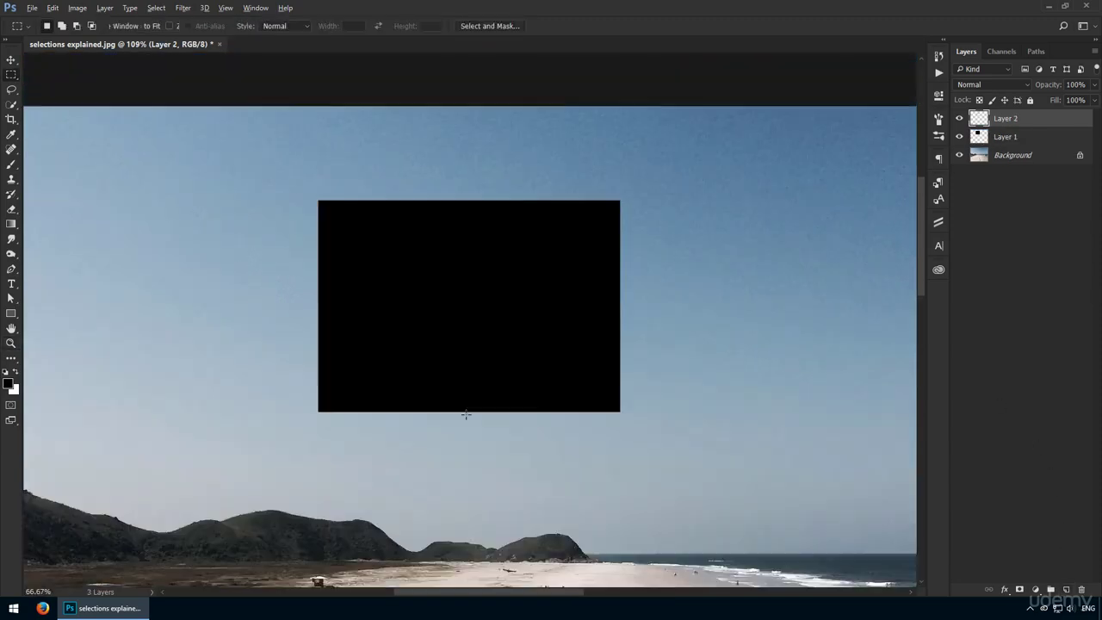
{"action": "left_click_drag", "start_coordinate": [411, 152], "coordinate": [701, 366]}
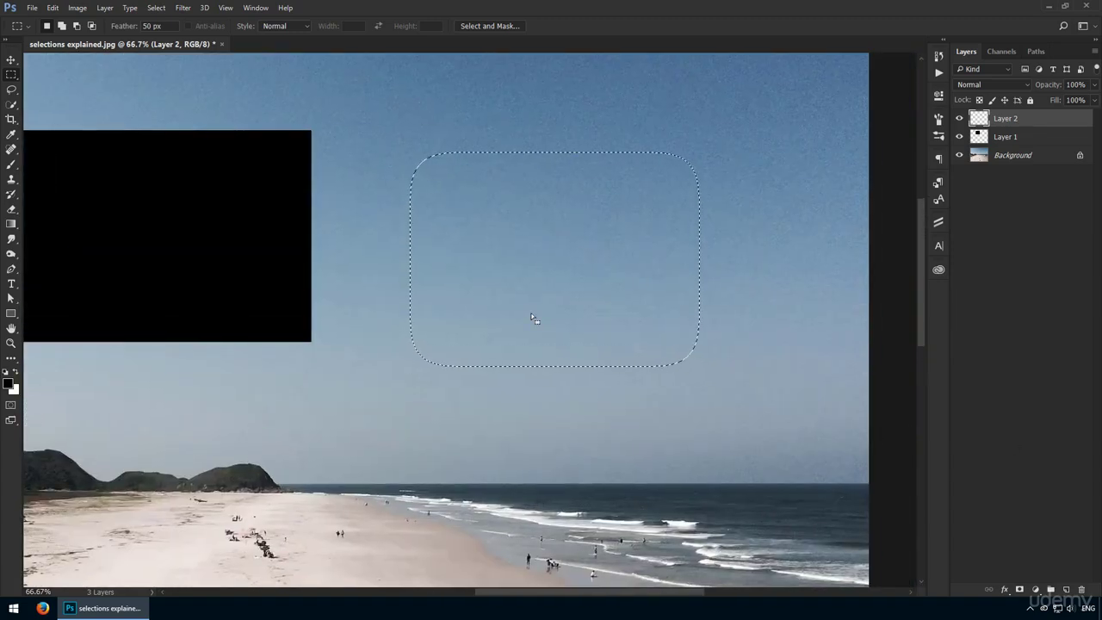
Fill the feathered marquee in the sky with black on the new layer, and clear the selection
{"action": "key", "text": "alt+Delete"}
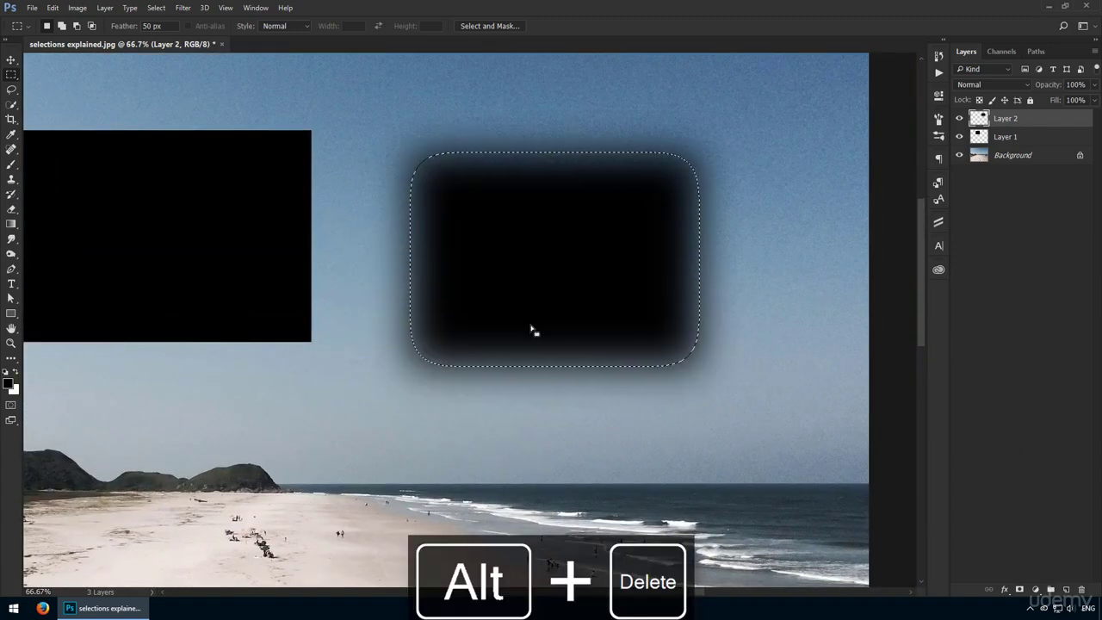
{"action": "key", "text": "ctrl+d"}
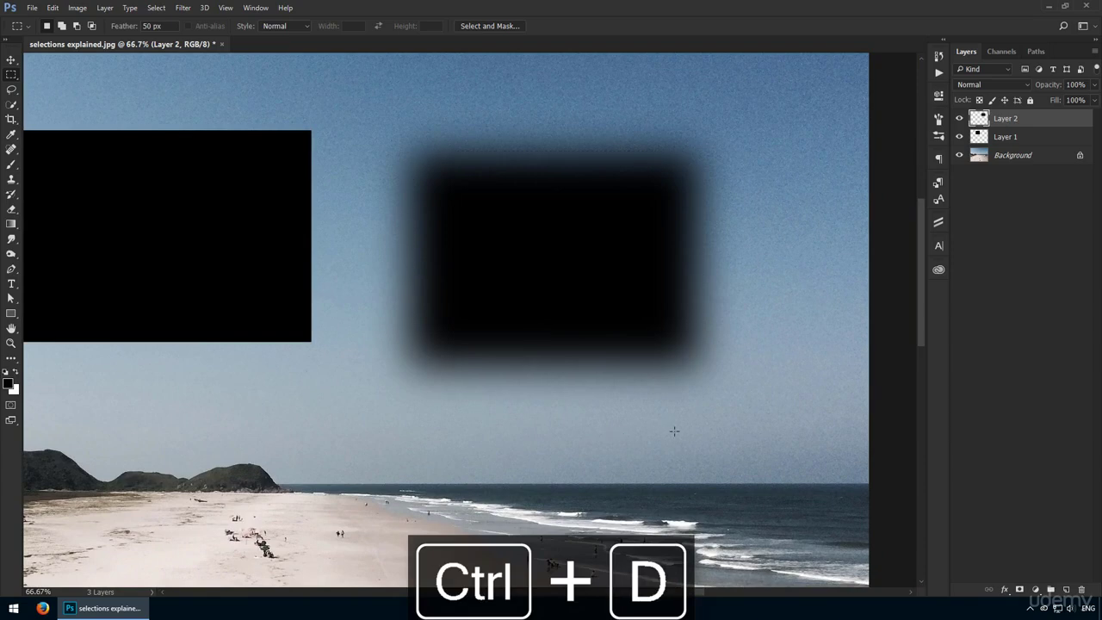
Delete both layers holding the hard-edged and the soft-edged black rectangles
{"action": "key", "text": "Delete"}
{"action": "key", "text": "Delete"}
{"action": "left_click_drag", "start_coordinate": [393, 156], "coordinate": [564, 193]}
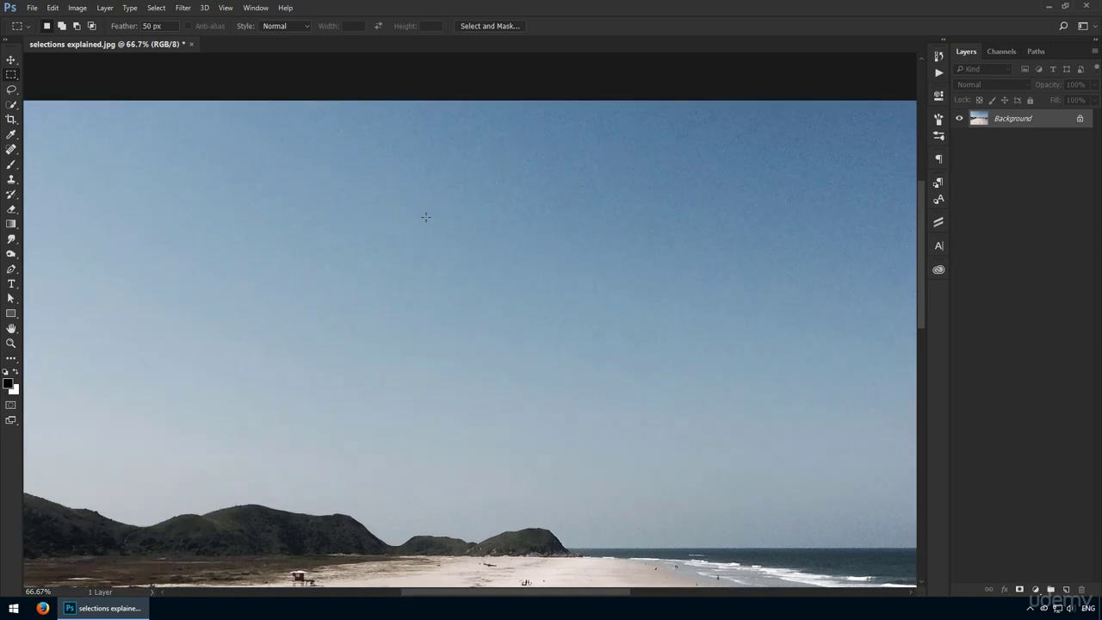
Try two small rectangular marquees with 50 px feather in the sky, the second about 145 by 79 px, and draw one spanning most of the sky
{"action": "left_click_drag", "start_coordinate": [425, 217], "coordinate": [446, 231]}
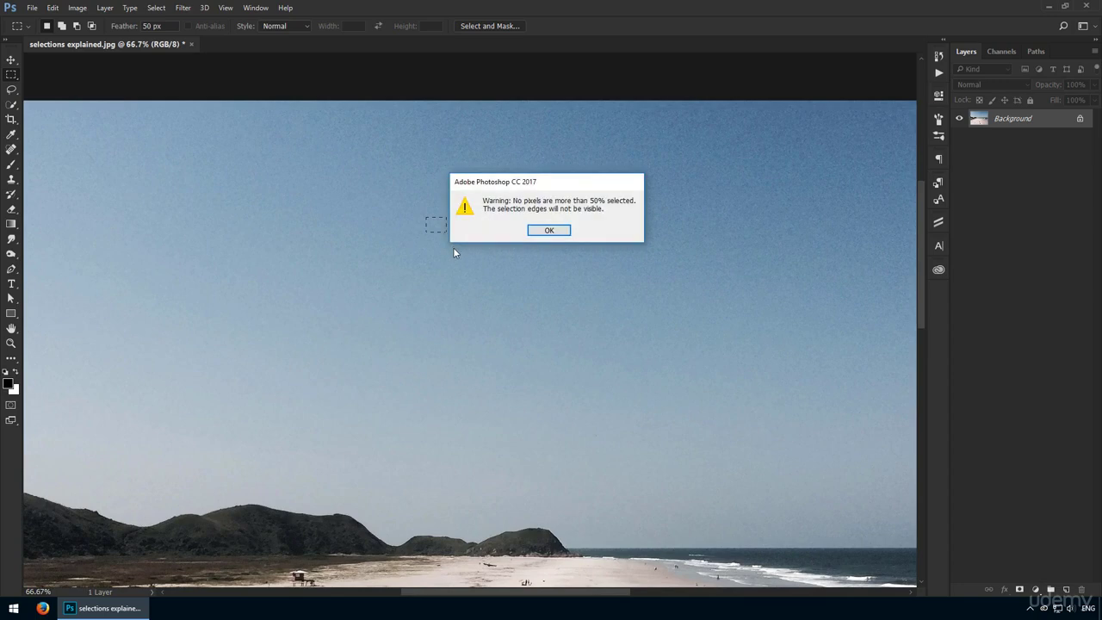
{"action": "left_click", "coordinate": [539, 230]}
{"action": "left_click_drag", "start_coordinate": [407, 213], "coordinate": [496, 245]}
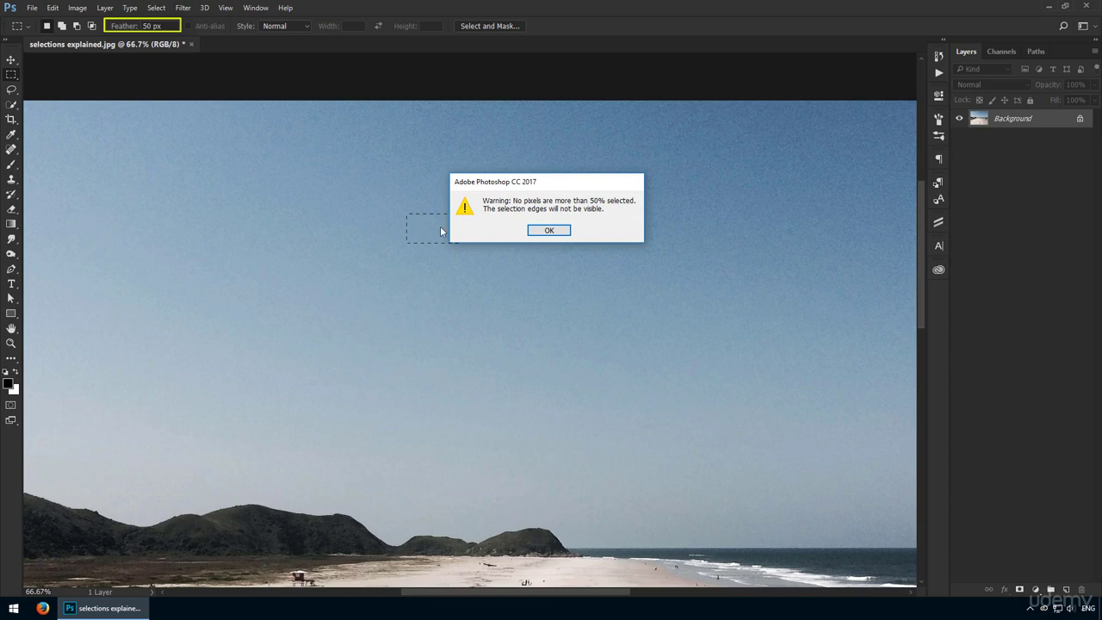
{"action": "left_click_drag", "start_coordinate": [525, 180], "coordinate": [642, 193]}
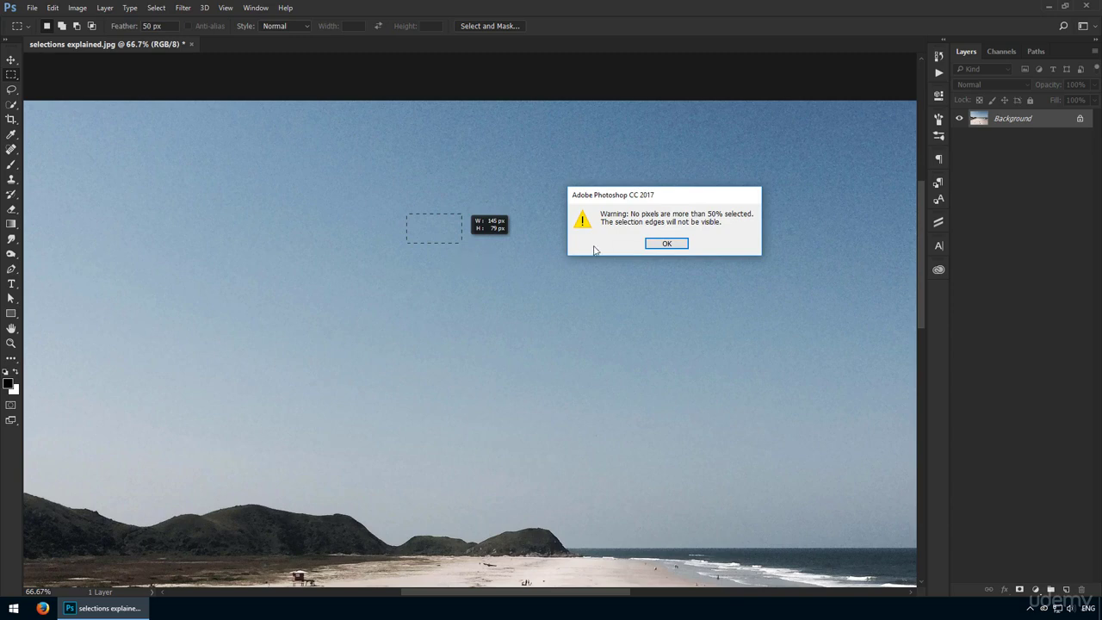
{"action": "left_click", "coordinate": [668, 246]}
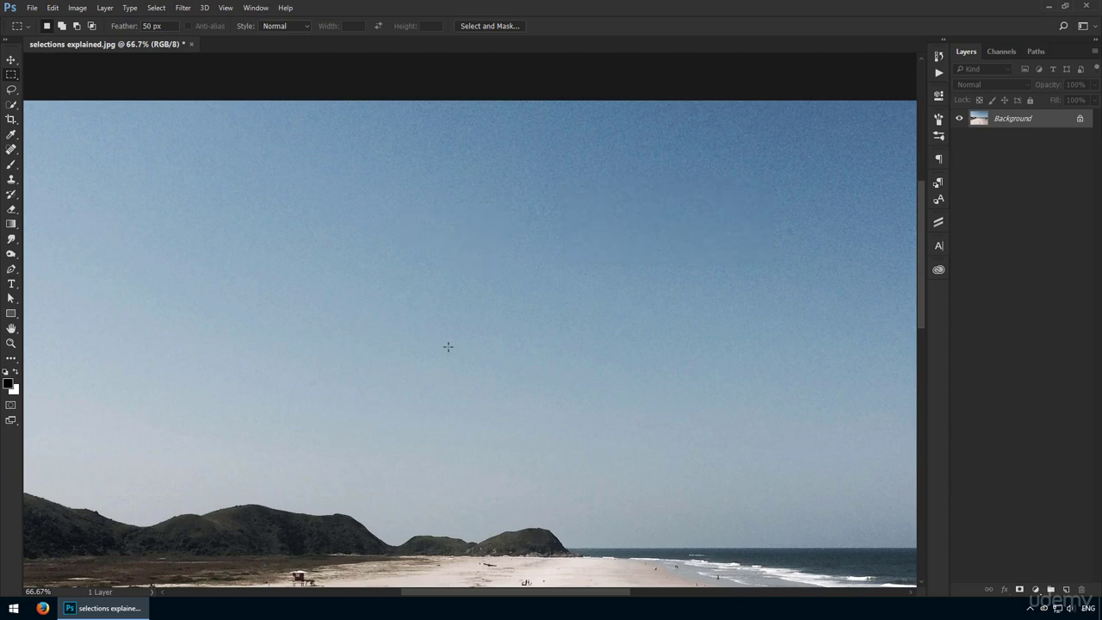
{"action": "left_click_drag", "start_coordinate": [120, 117], "coordinate": [728, 469]}
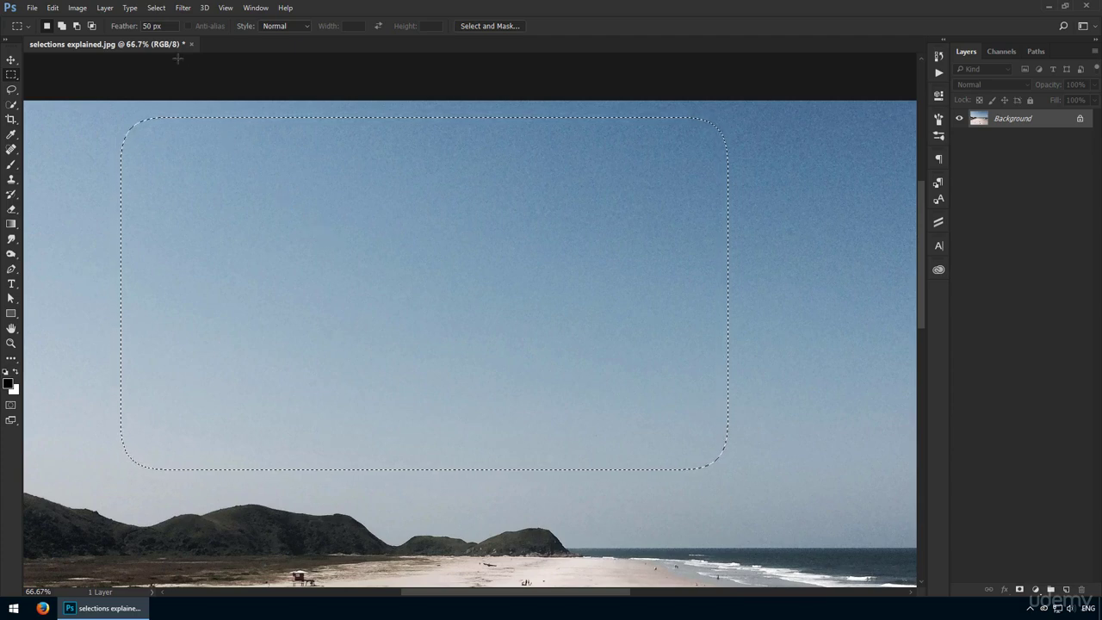
Set the marquee feather to 0 px and clear the large feathered selection
{"action": "left_click", "coordinate": [151, 26]}
{"action": "type", "text": "0"}
{"action": "key", "text": "Return"}
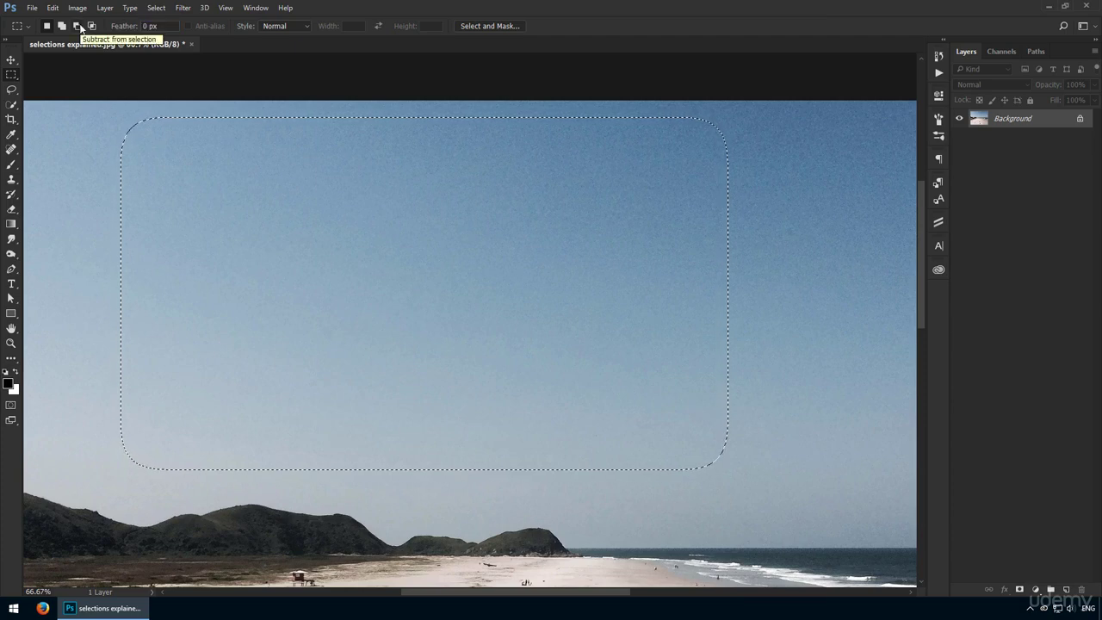
{"action": "left_click", "coordinate": [675, 335]}
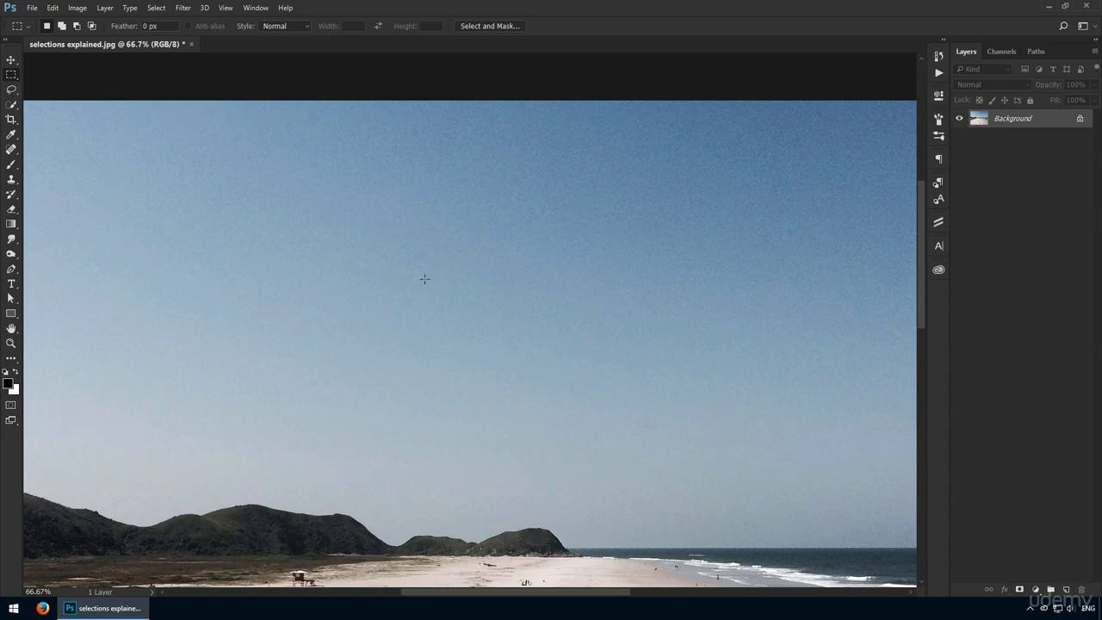
Select the entire sky down to the hills and horizon with the Quick Selection tool
{"action": "key", "text": "v"}
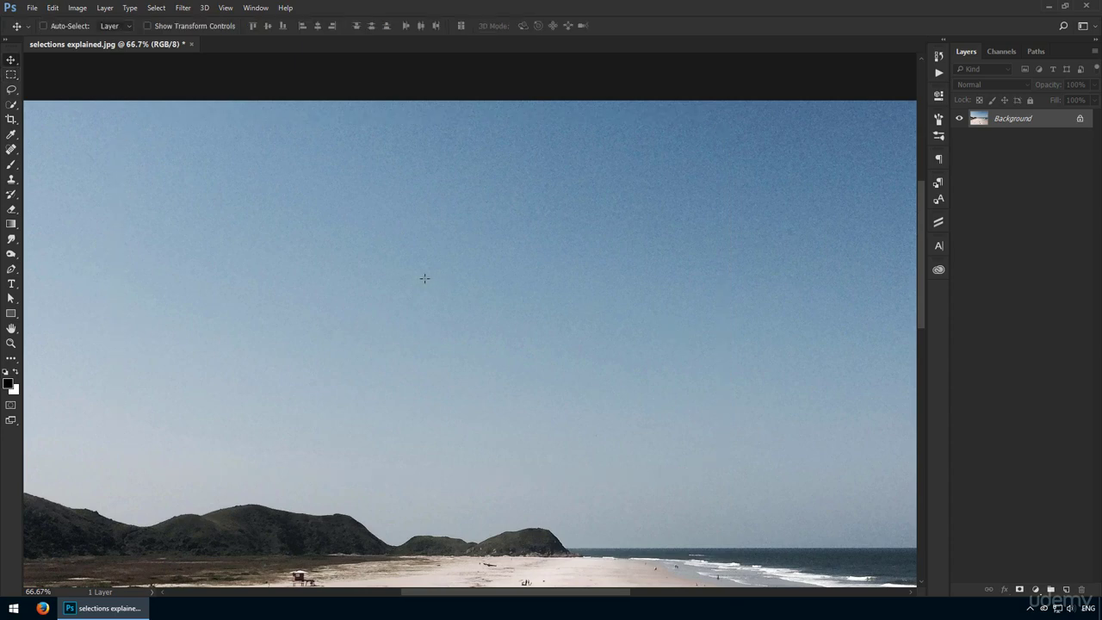
{"action": "scroll", "coordinate": [424, 284], "scroll_direction": "down", "scroll_amount": 2}
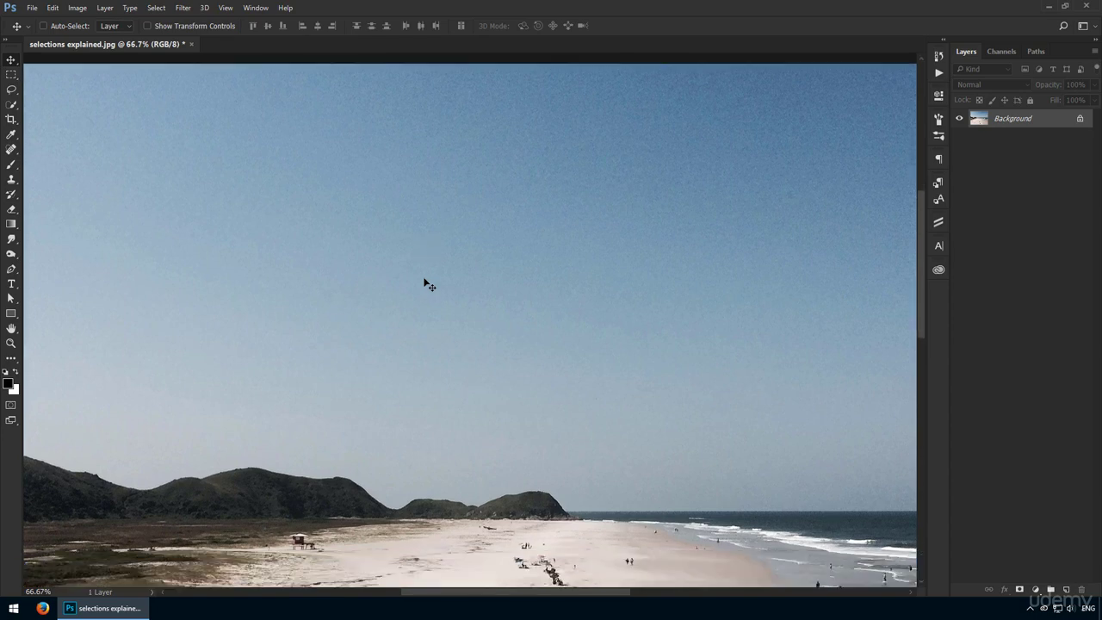
{"action": "key", "text": "ctrl+0"}
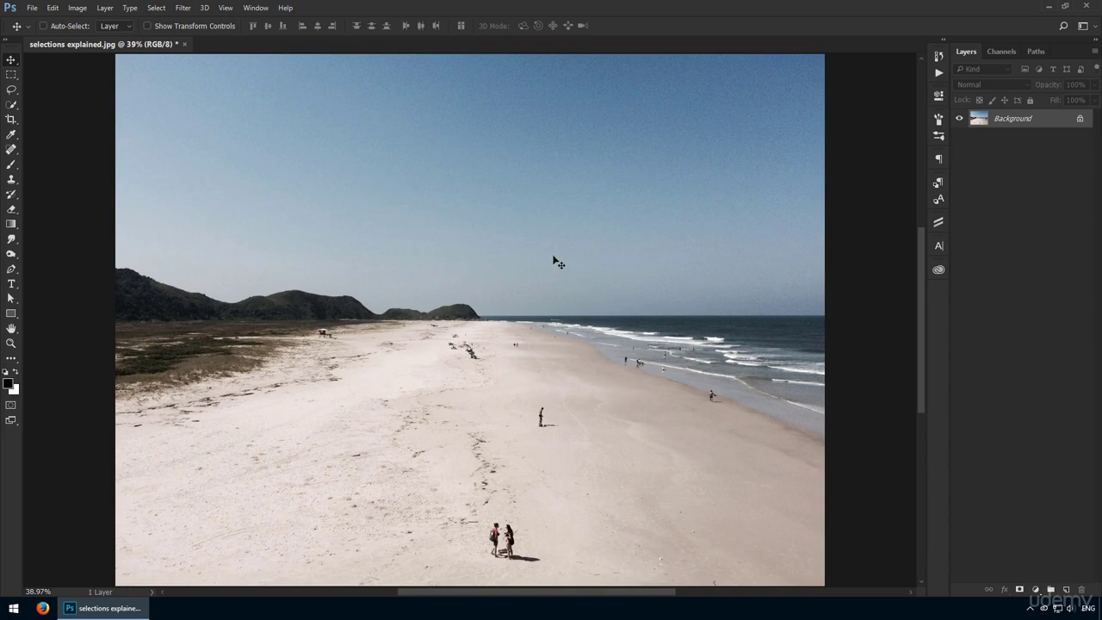
{"action": "key", "text": "w"}
{"action": "left_click_drag", "start_coordinate": [377, 204], "coordinate": [612, 190]}
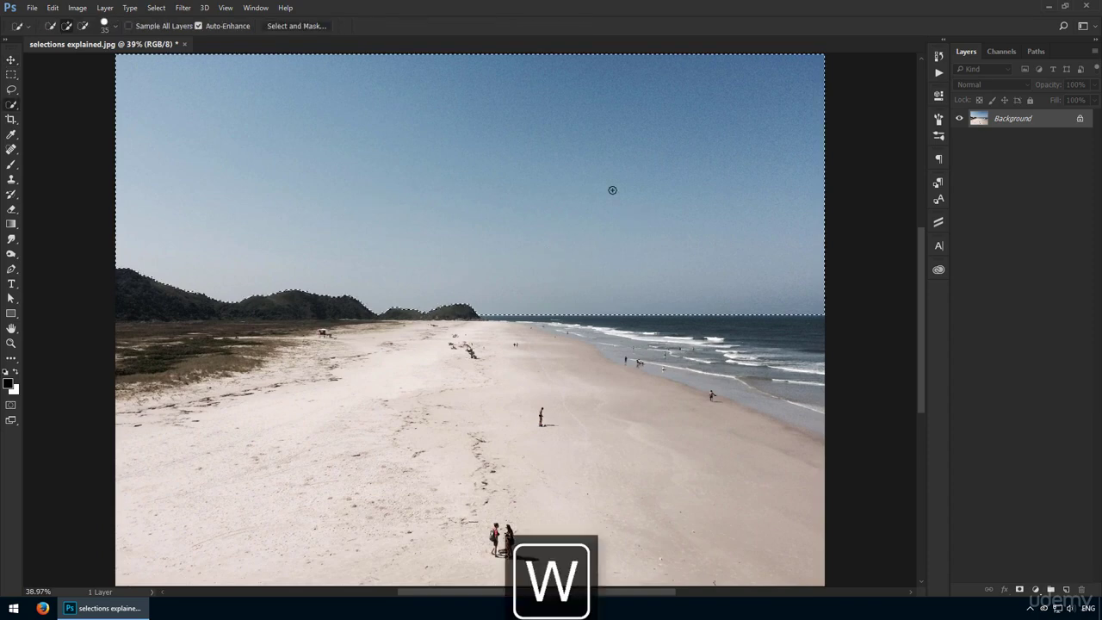
Colorize the selected sky orange with a Hue/Saturation adjustment layer, using hue 30 and saturation 51
{"action": "left_click", "coordinate": [1037, 590]}
{"action": "left_click", "coordinate": [1025, 453]}
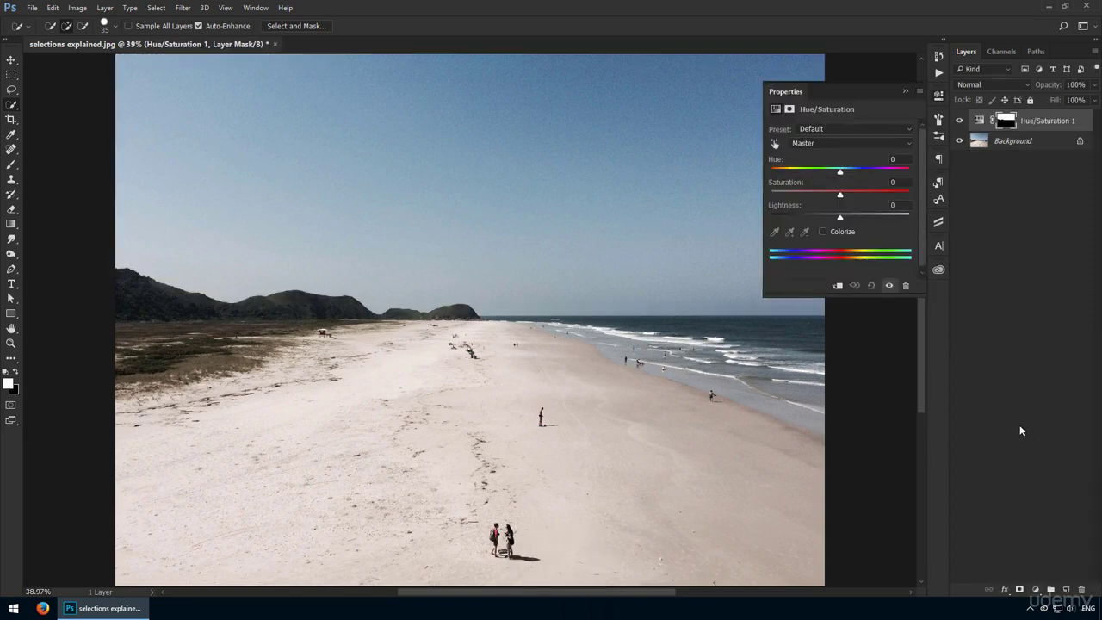
{"action": "left_click_drag", "start_coordinate": [858, 193], "coordinate": [865, 192]}
{"action": "left_click", "coordinate": [856, 229]}
{"action": "left_click", "coordinate": [842, 195]}
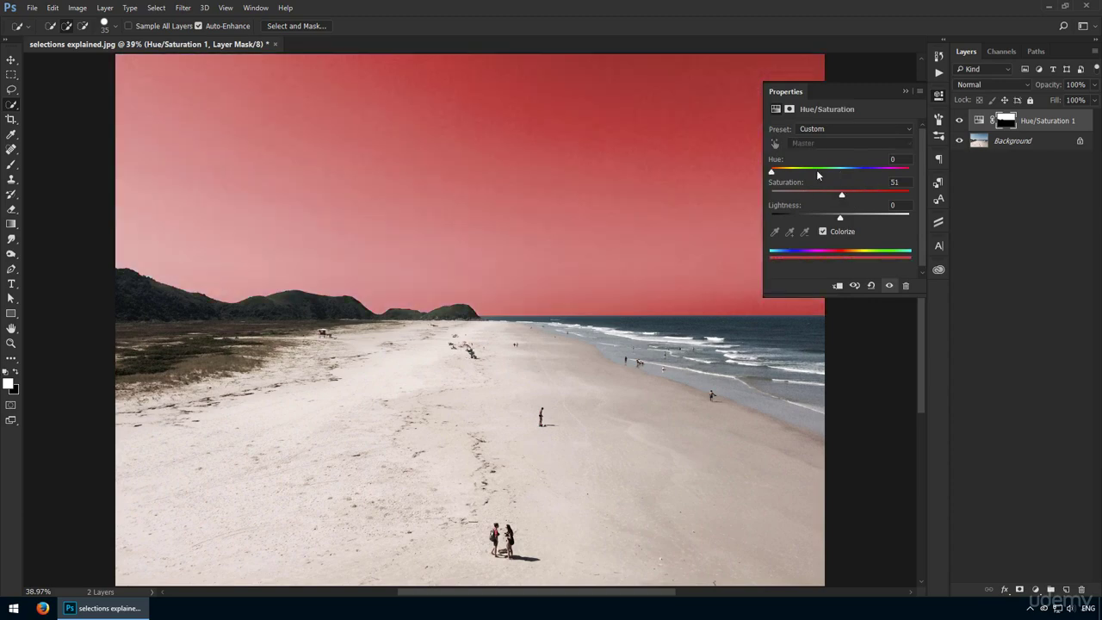
{"action": "left_click_drag", "start_coordinate": [800, 169], "coordinate": [783, 170]}
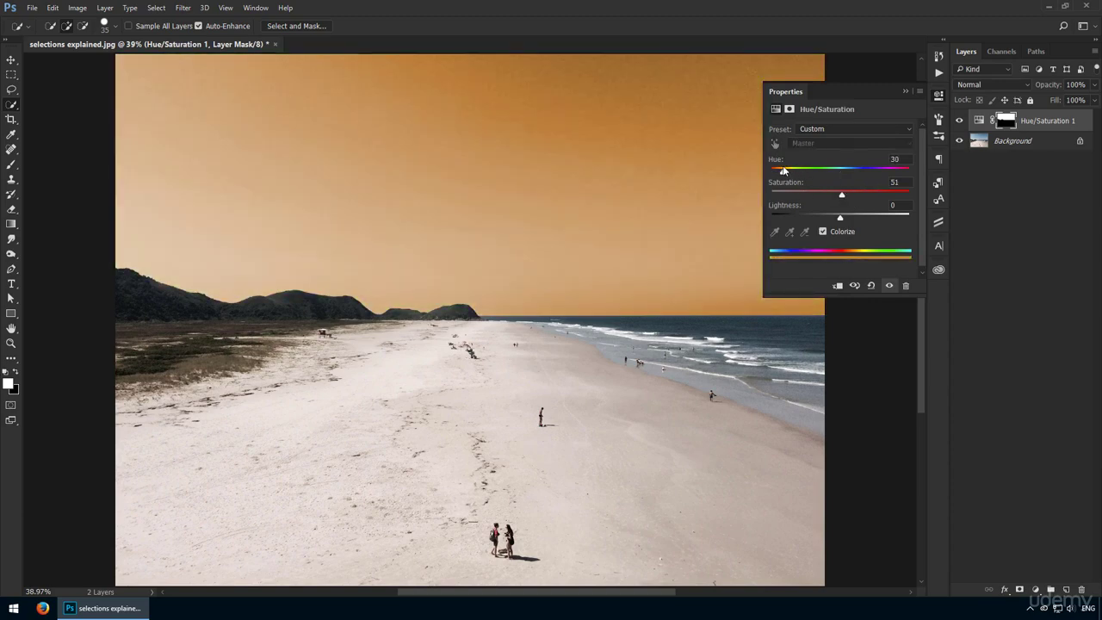
{"action": "left_click", "coordinate": [940, 96]}
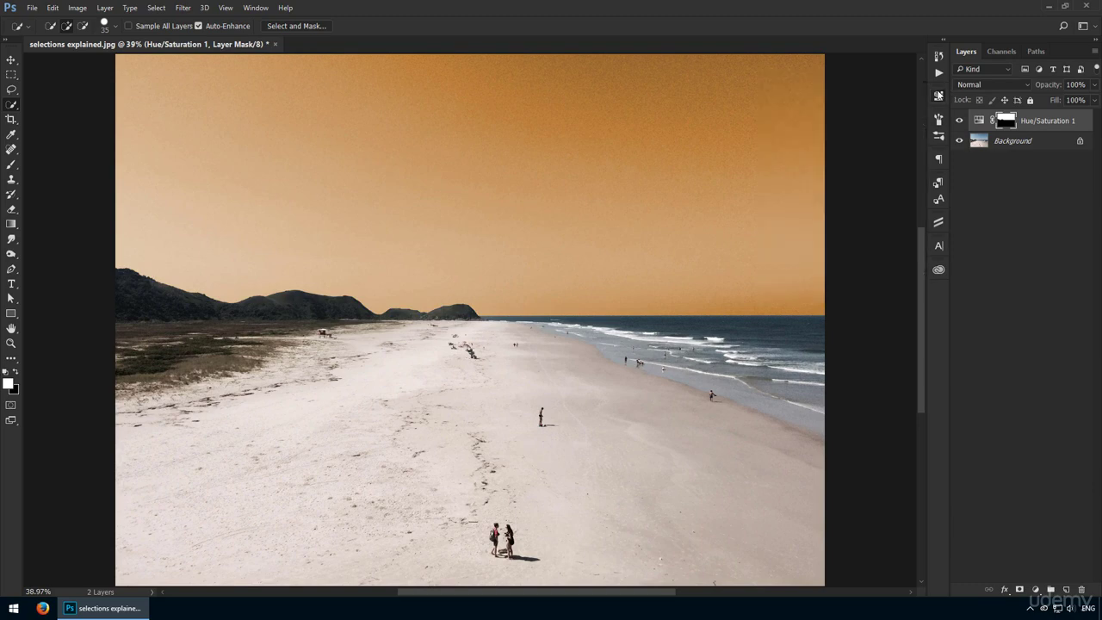
Quick-select the sand on the Background layer and colorize it red with a Hue/Saturation adjustment layer at saturation 53
{"action": "left_click", "coordinate": [1012, 140]}
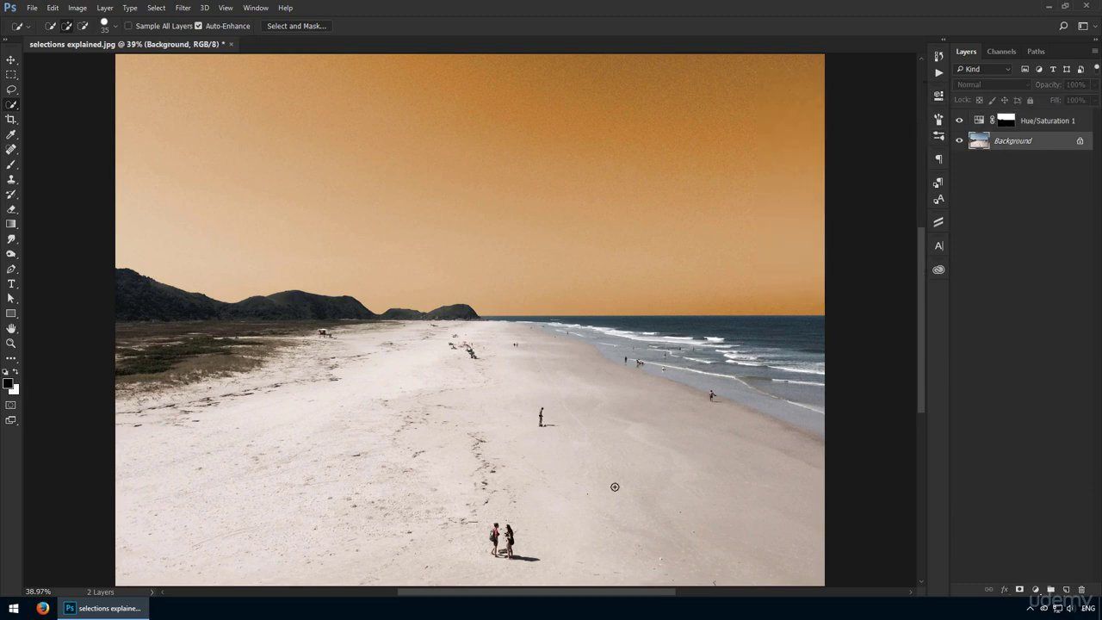
{"action": "left_click_drag", "start_coordinate": [615, 487], "coordinate": [439, 448]}
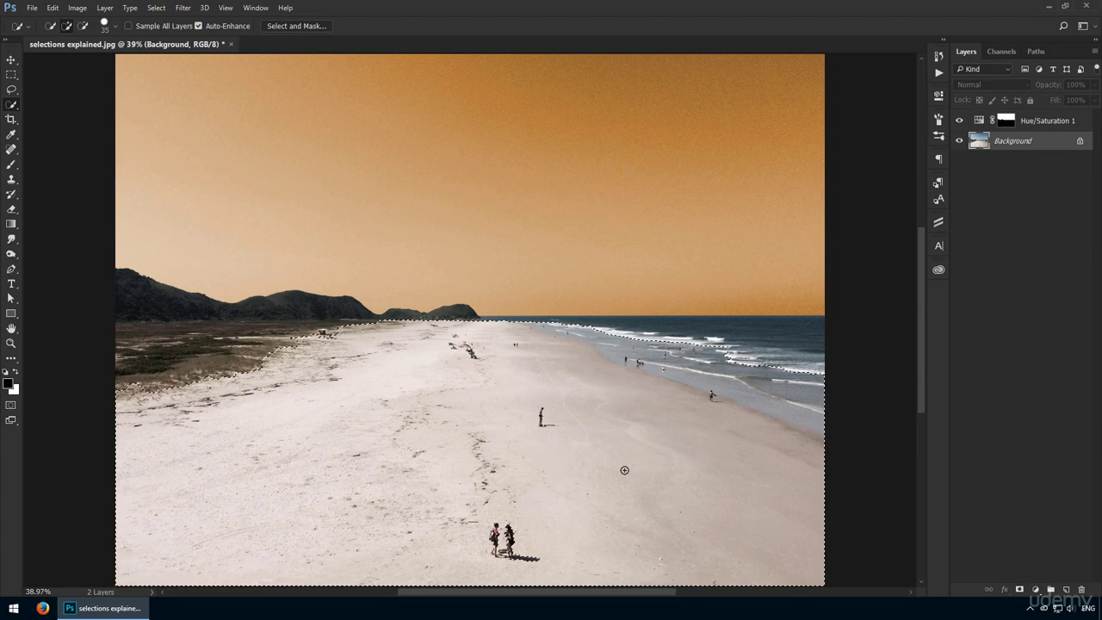
{"action": "left_click", "coordinate": [1036, 589]}
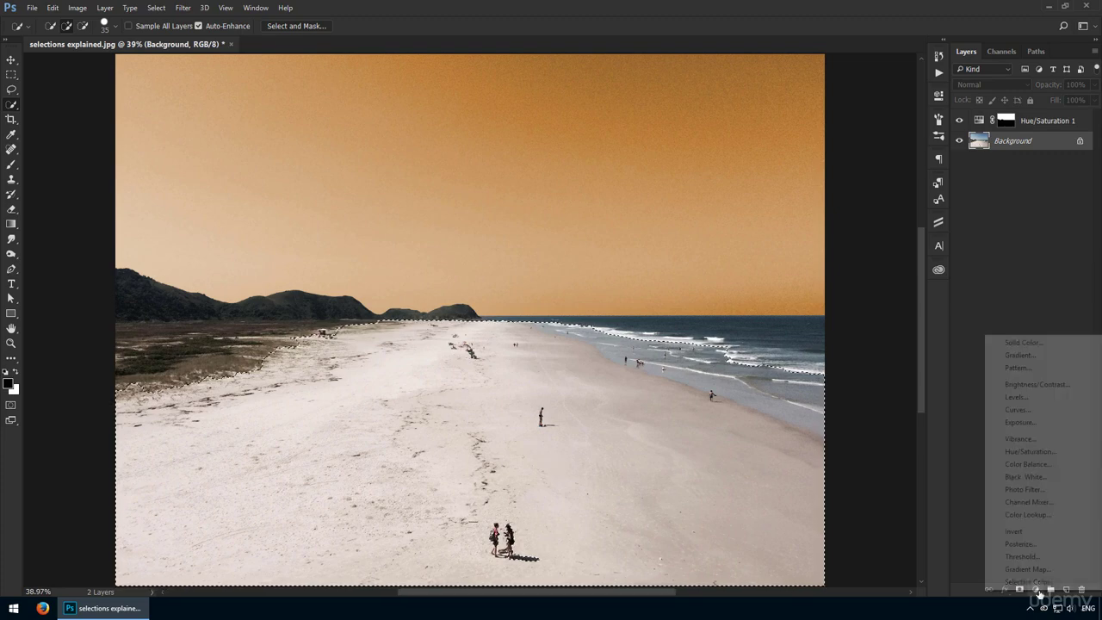
{"action": "left_click", "coordinate": [1025, 450]}
{"action": "left_click", "coordinate": [844, 230]}
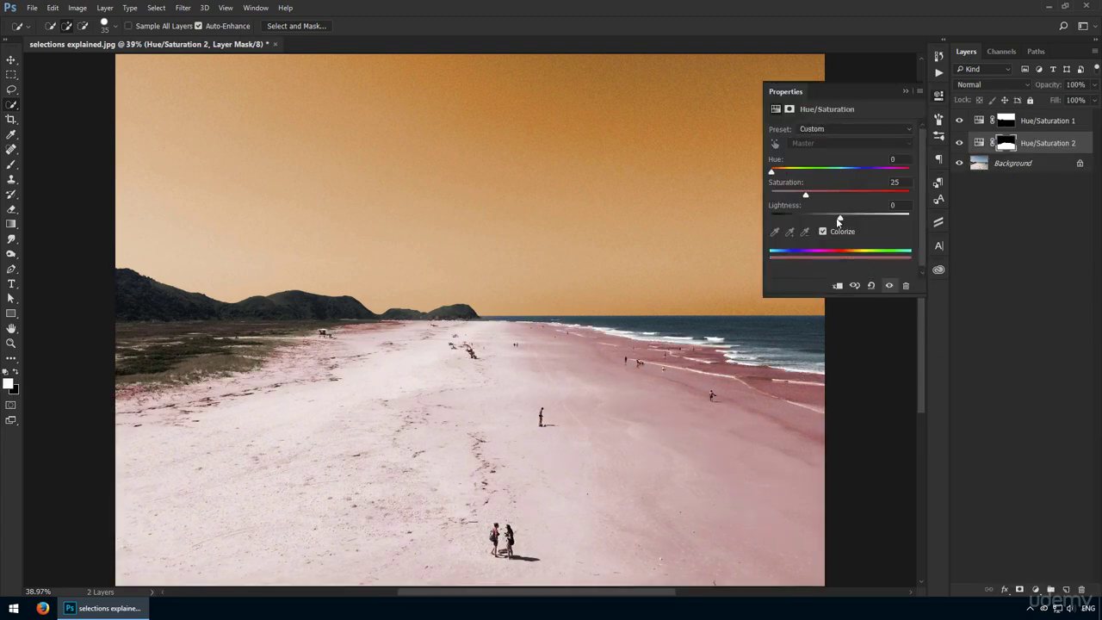
{"action": "left_click", "coordinate": [845, 195]}
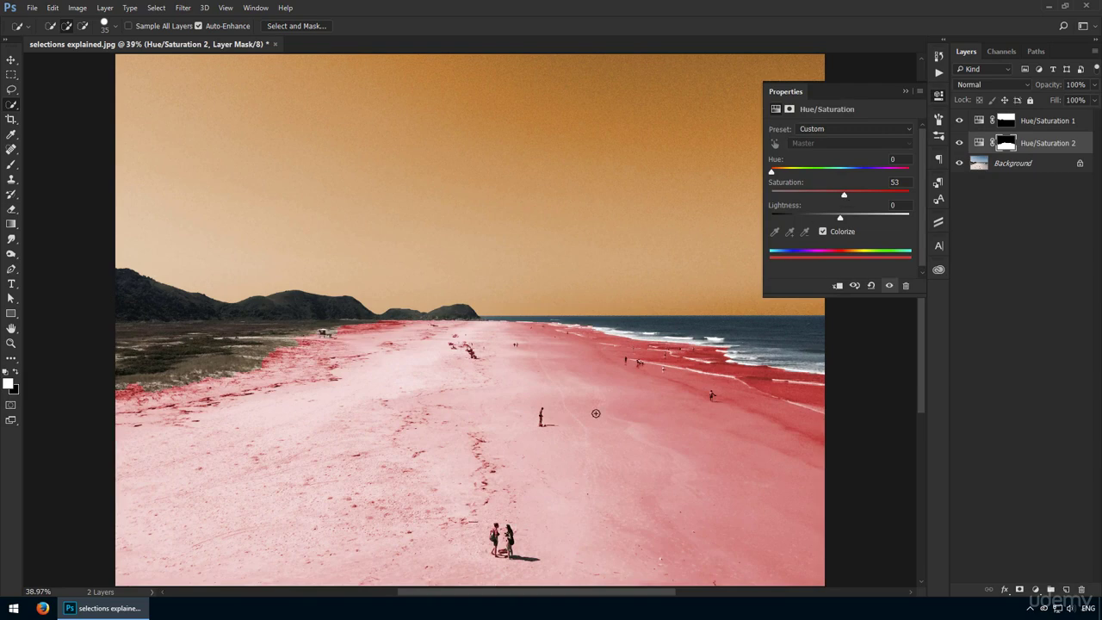
{"action": "left_click", "coordinate": [939, 97]}
{"action": "key", "text": "v"}
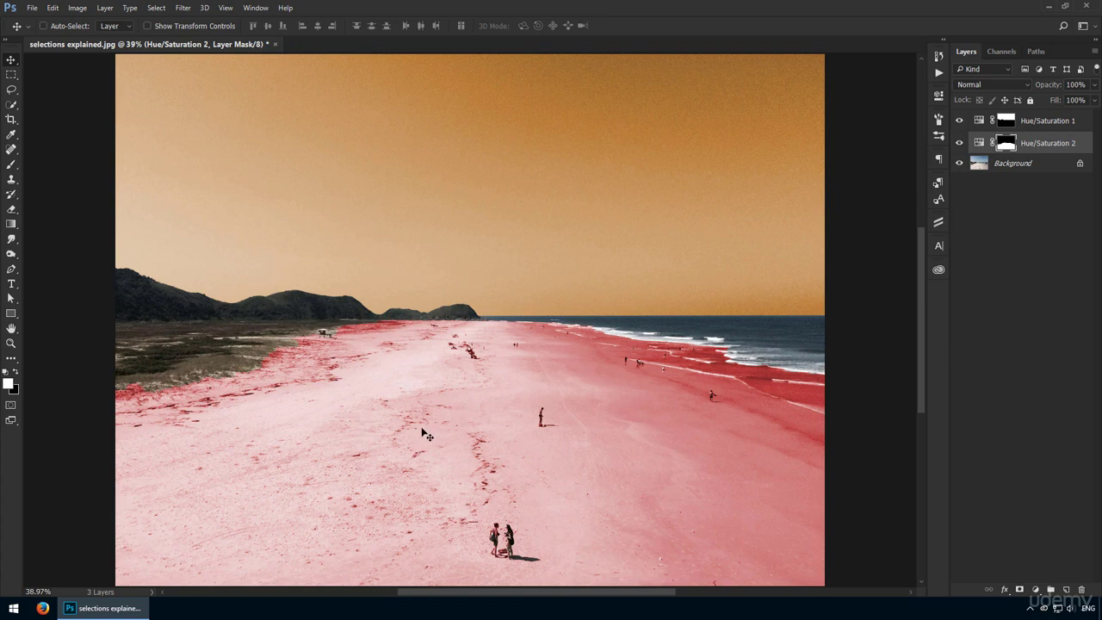
Quick-select the hills and grass, and add a Levels adjustment layer for them directly above the Background layer
{"action": "key", "text": "w"}
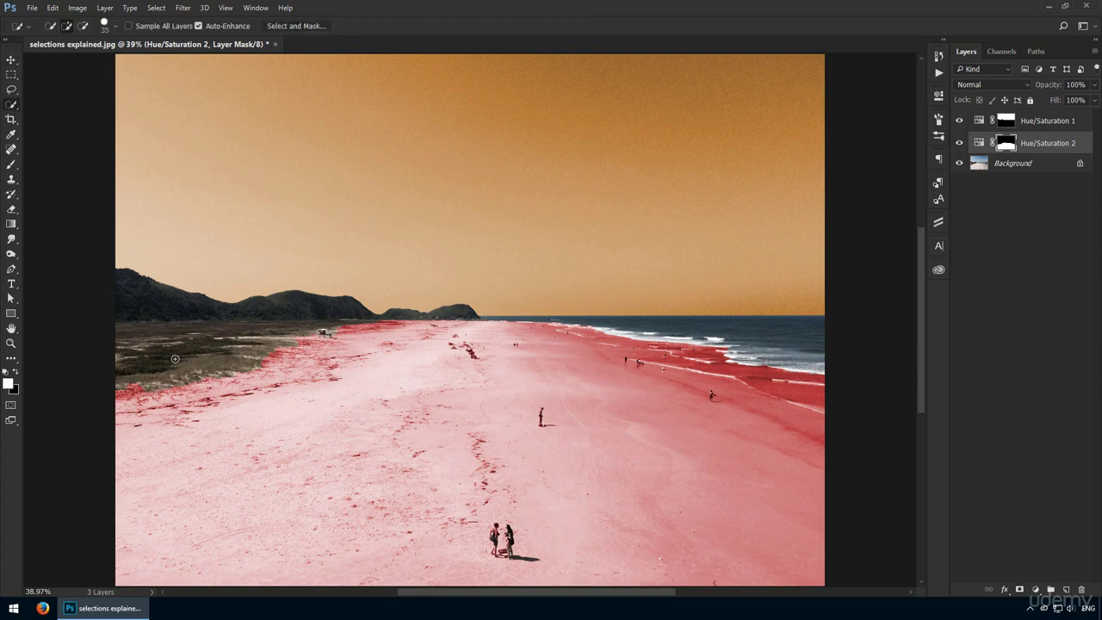
{"action": "mouse_move", "coordinate": [176, 359]}
{"action": "left_mouse_down"}
{"action": "mouse_move", "coordinate": [245, 339]}
{"action": "mouse_move", "coordinate": [156, 310]}
{"action": "left_mouse_up"}
{"action": "left_click", "coordinate": [1013, 163]}
{"action": "left_click", "coordinate": [1036, 591]}
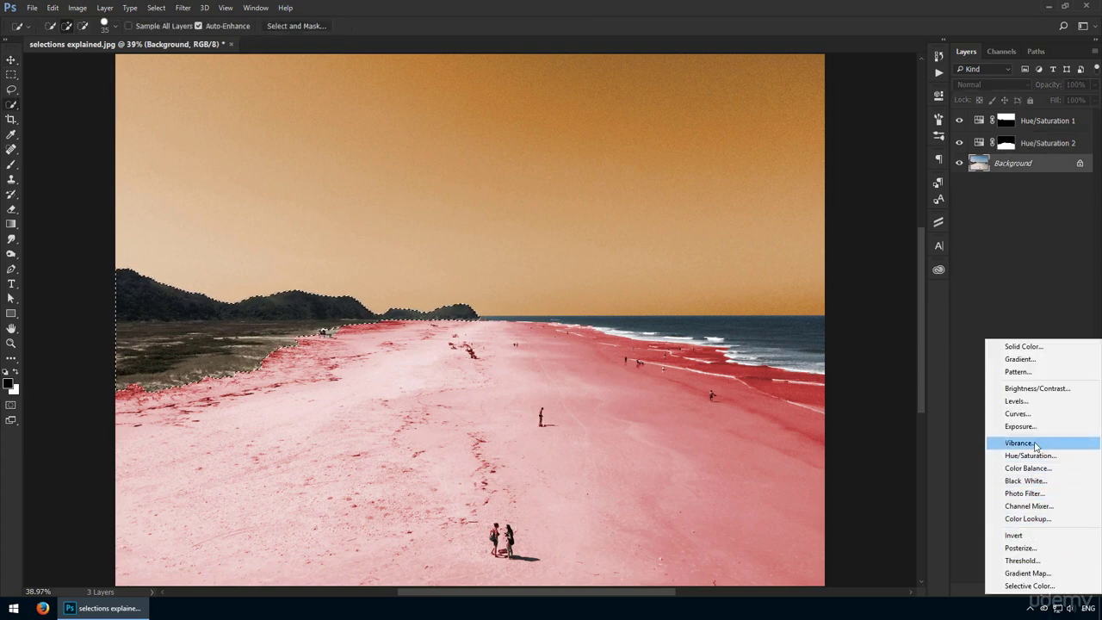
{"action": "left_click", "coordinate": [1016, 401]}
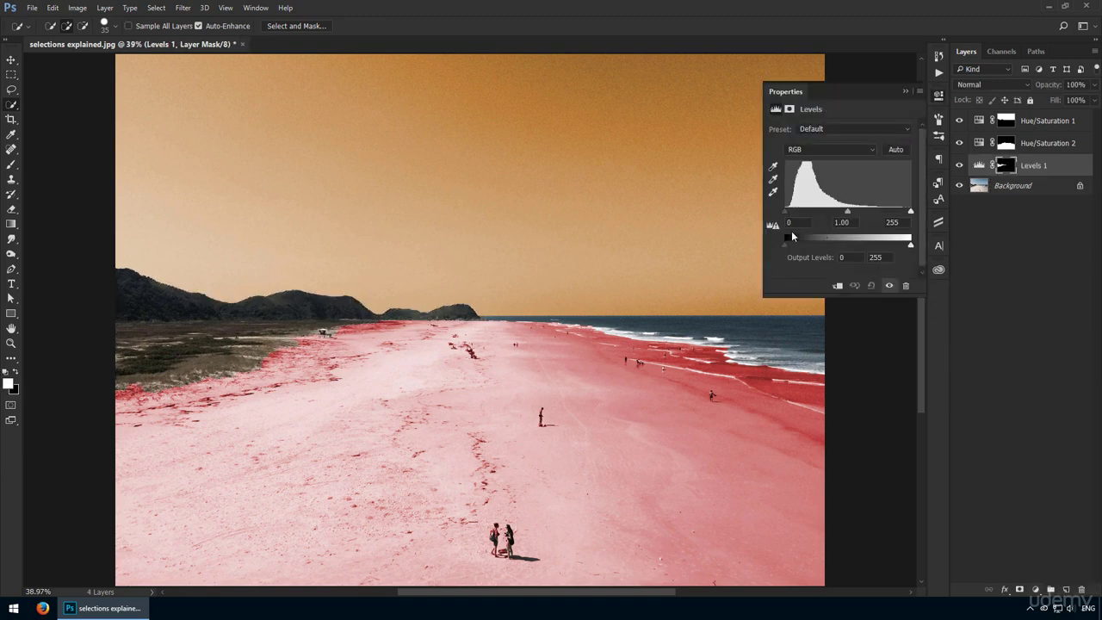
{"action": "mouse_move", "coordinate": [785, 244]}
{"action": "left_mouse_down"}
{"action": "mouse_move", "coordinate": [806, 244]}
{"action": "mouse_move", "coordinate": [786, 245]}
{"action": "left_mouse_up"}
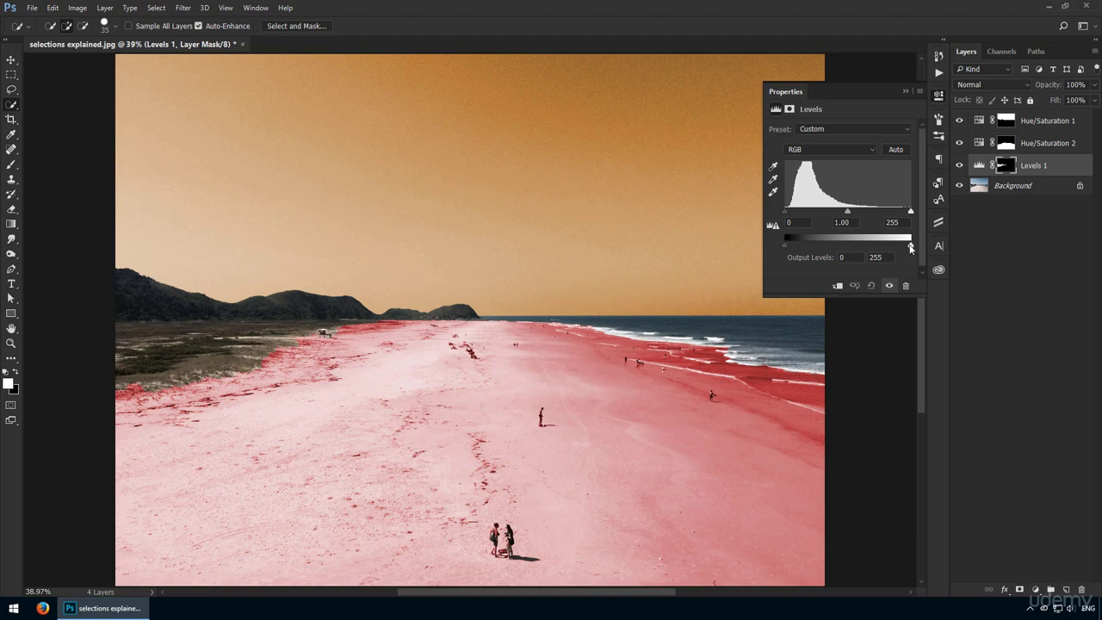